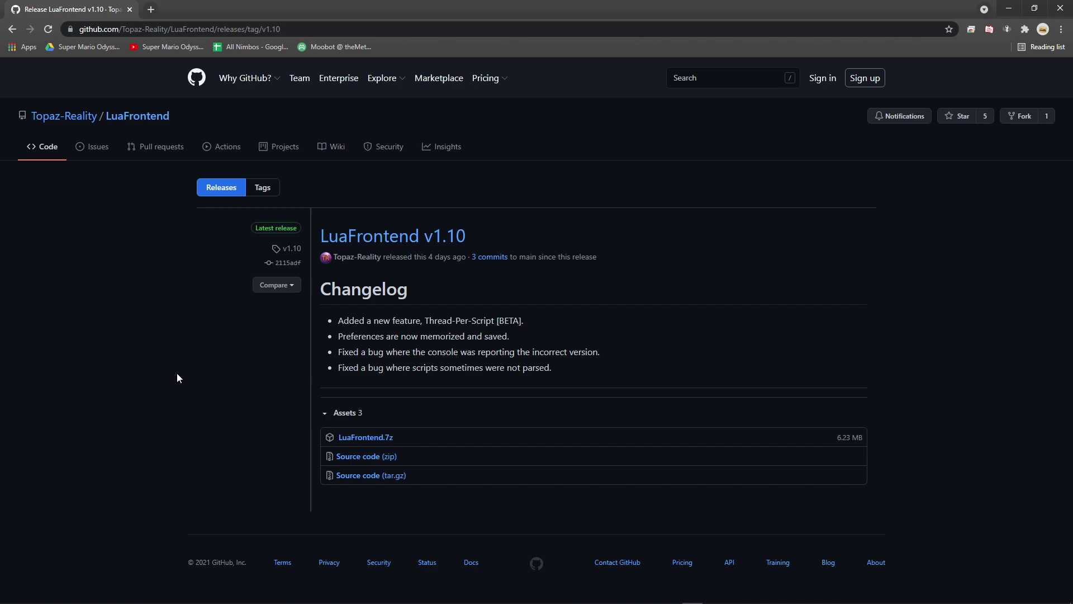
# Step: Download LuaFrontend.7z from the v1.10 release assets into the PC Rando Setup folder on the Desktop
pyautogui.click(354, 437)
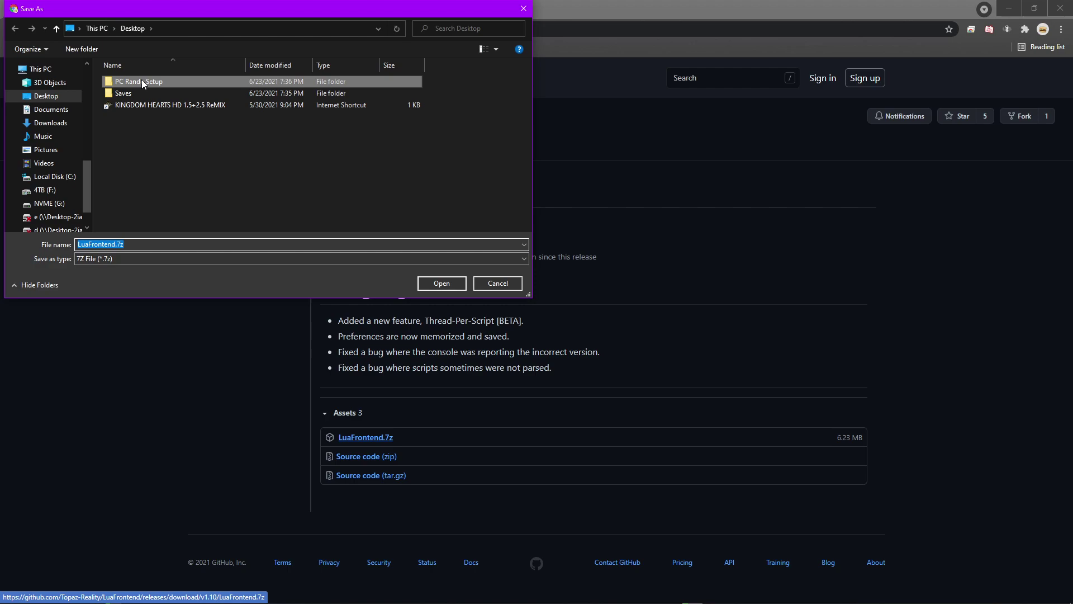
pyautogui.doubleClick(142, 81)
pyautogui.click(439, 283)
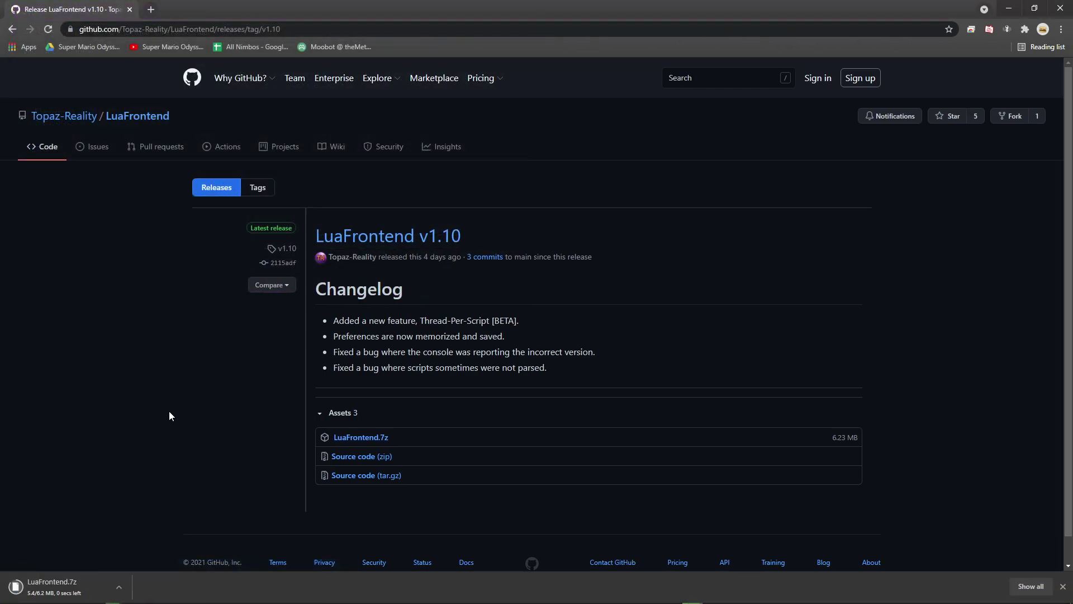
# Step: Show the downloaded LuaFrontend.7z in its folder and extract it there with 7-Zip
pyautogui.click(118, 586)
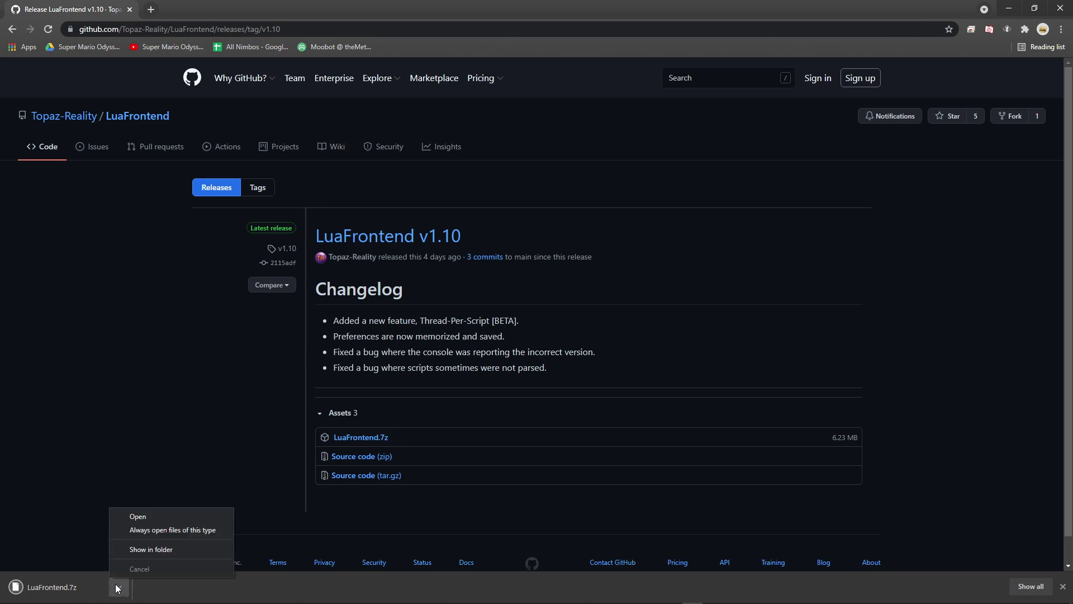
pyautogui.click(149, 550)
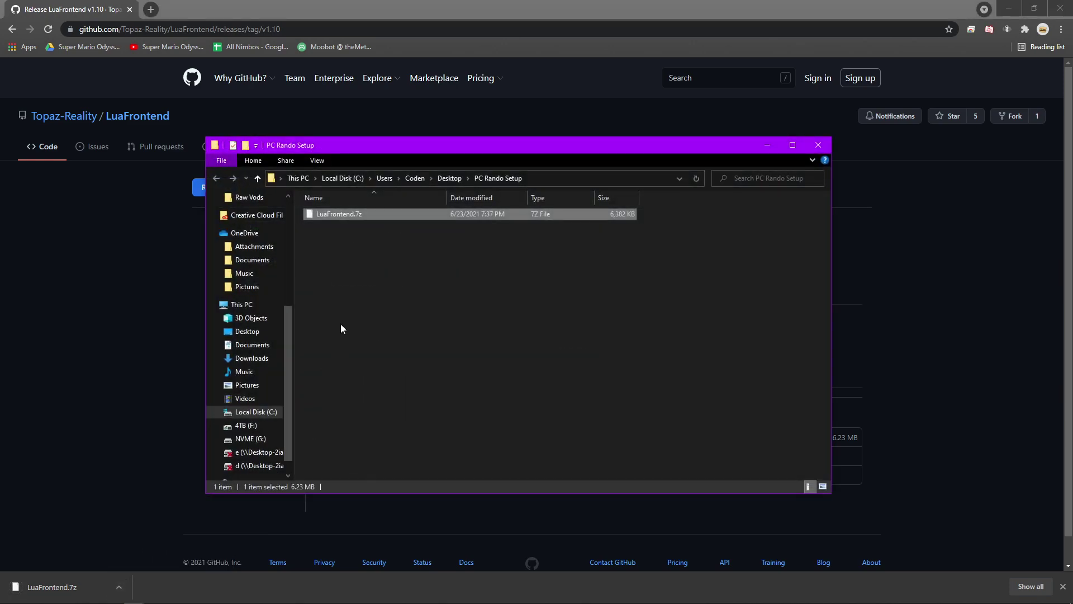
pyautogui.rightClick(344, 212)
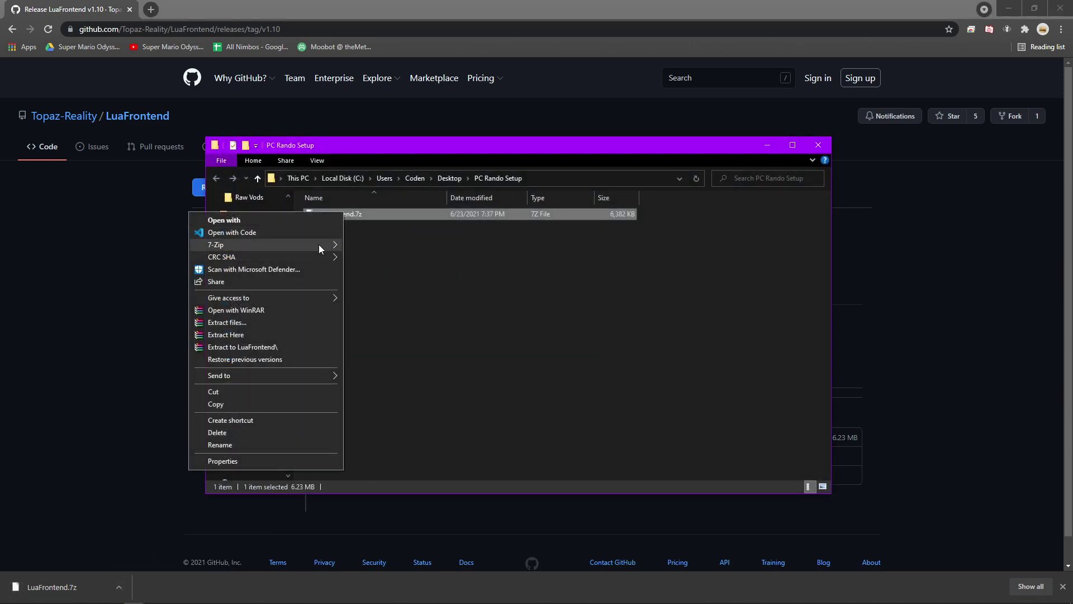
pyautogui.moveTo(316, 247)
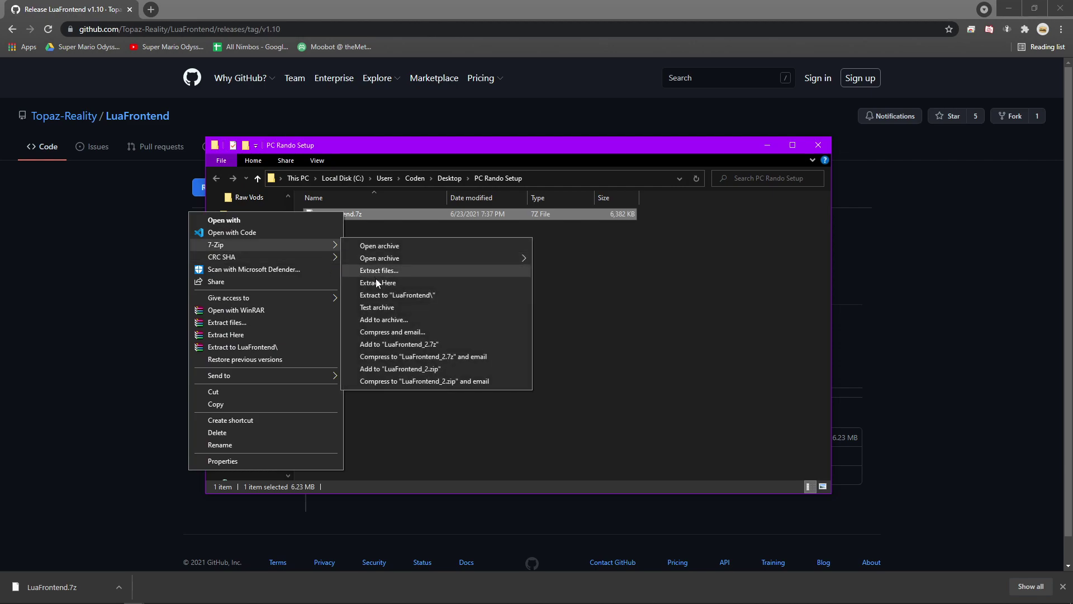
pyautogui.click(377, 282)
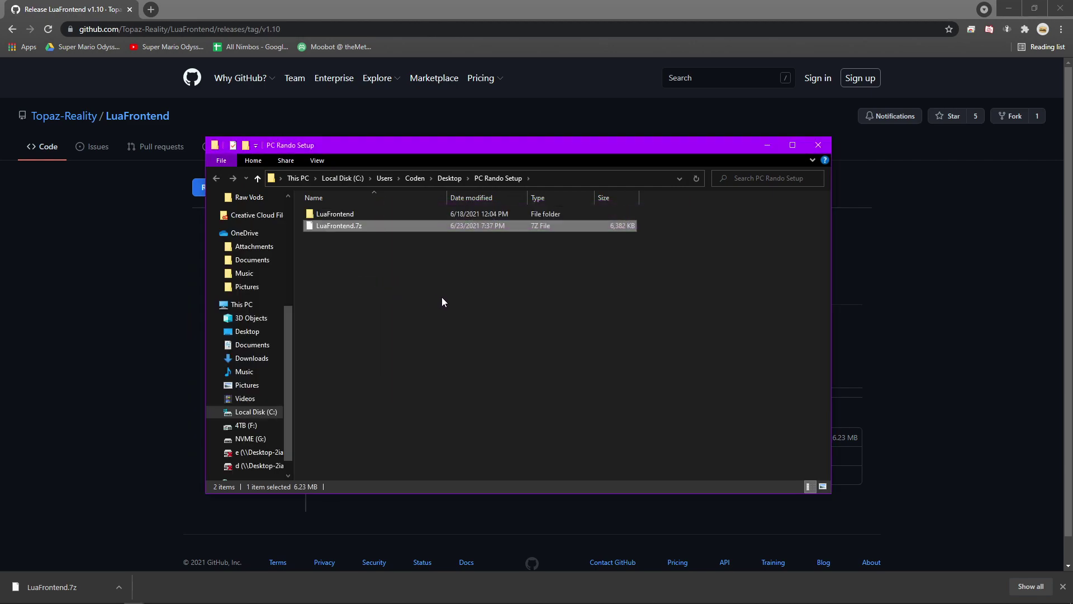
pyautogui.click(544, 315)
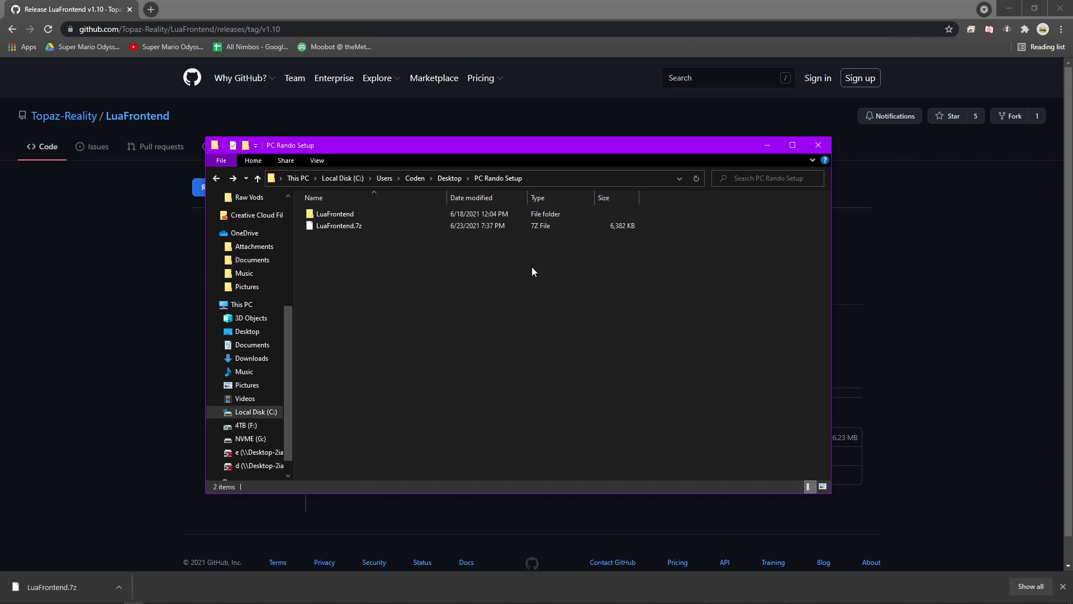
# Step: Open the kh2gl folder inside the extracted LuaFrontend's scripts folder
pyautogui.doubleClick(512, 213)
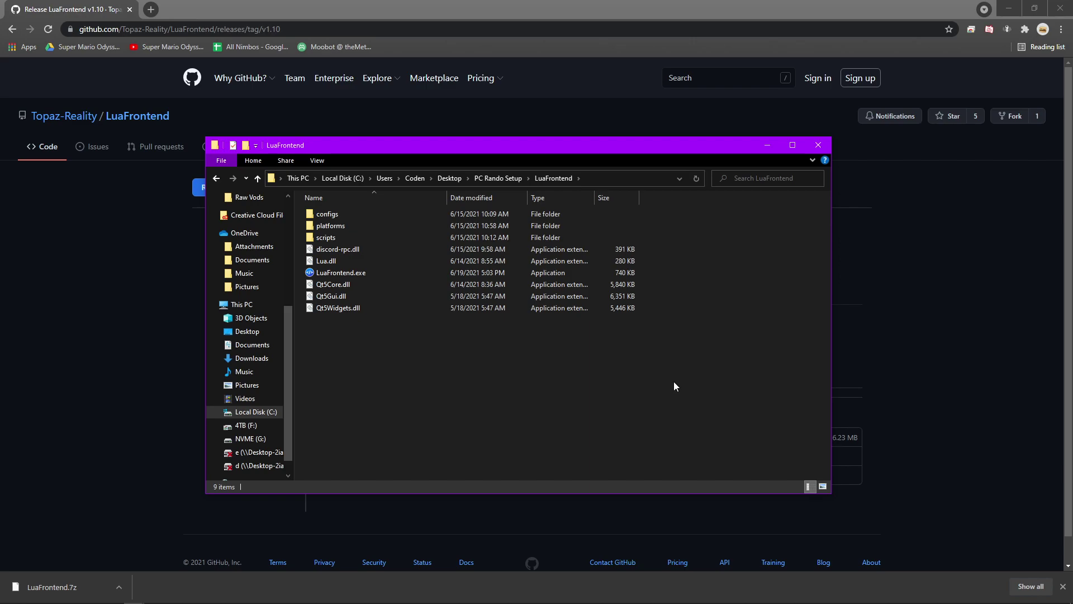
pyautogui.doubleClick(389, 238)
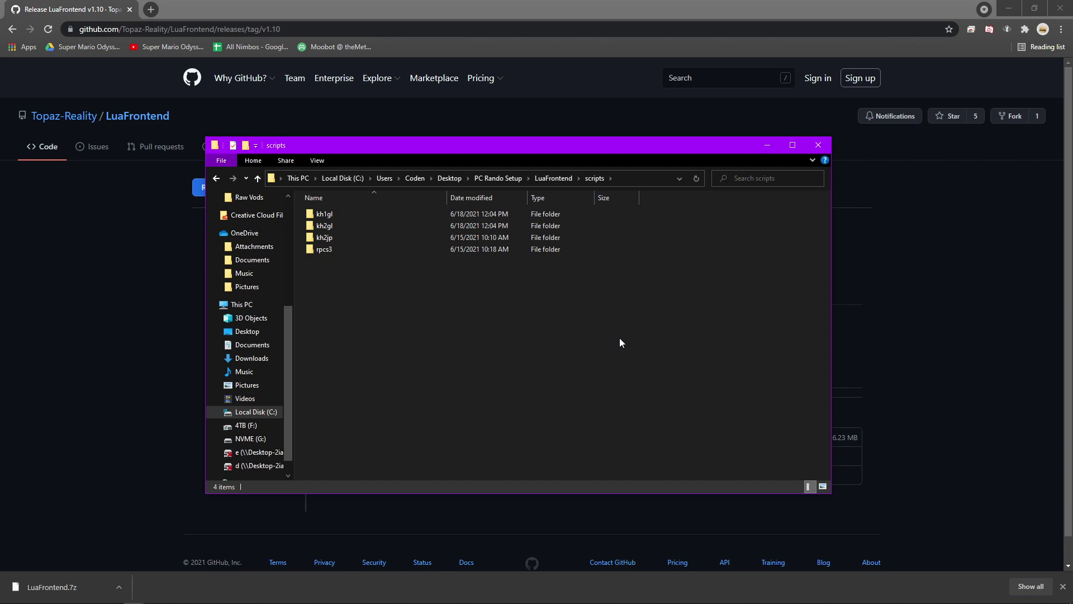
pyautogui.doubleClick(330, 225)
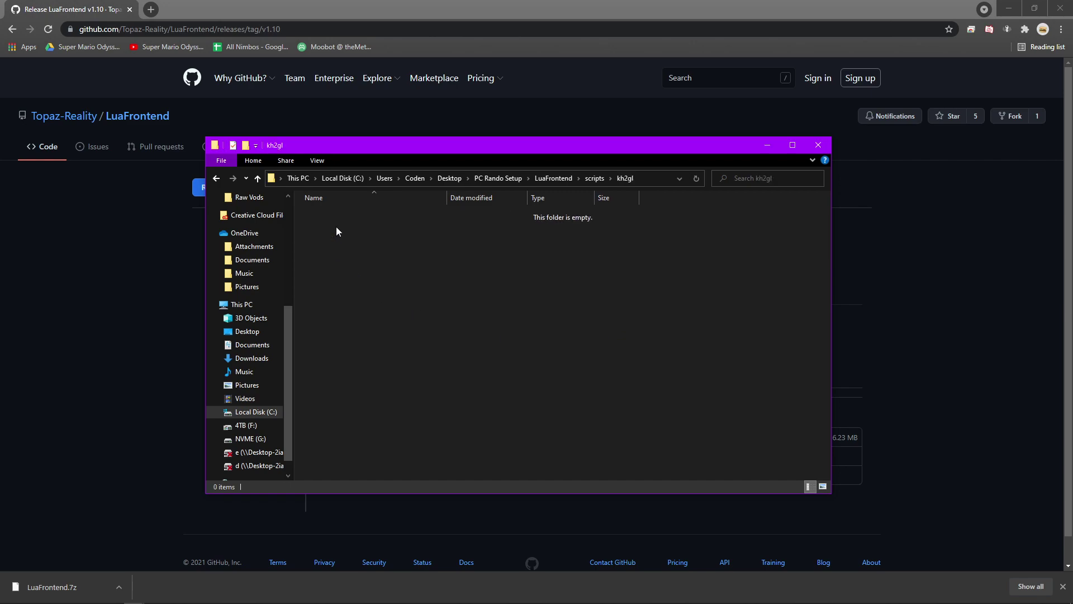
# Step: Switch to the Garden of Assemblage Mod Google Doc and open the PC Version (Num's Lua) link under Randomizer Build
pyautogui.hotkey('alt', 'Tab')
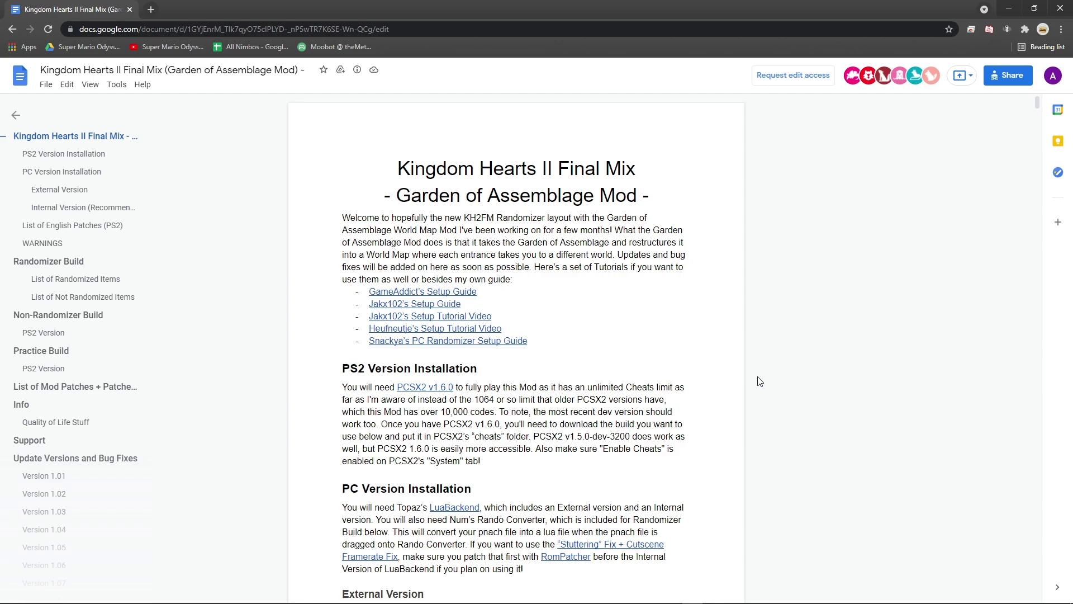
pyautogui.scroll(-20, 666, 349)
pyautogui.scroll(-9, 667, 349)
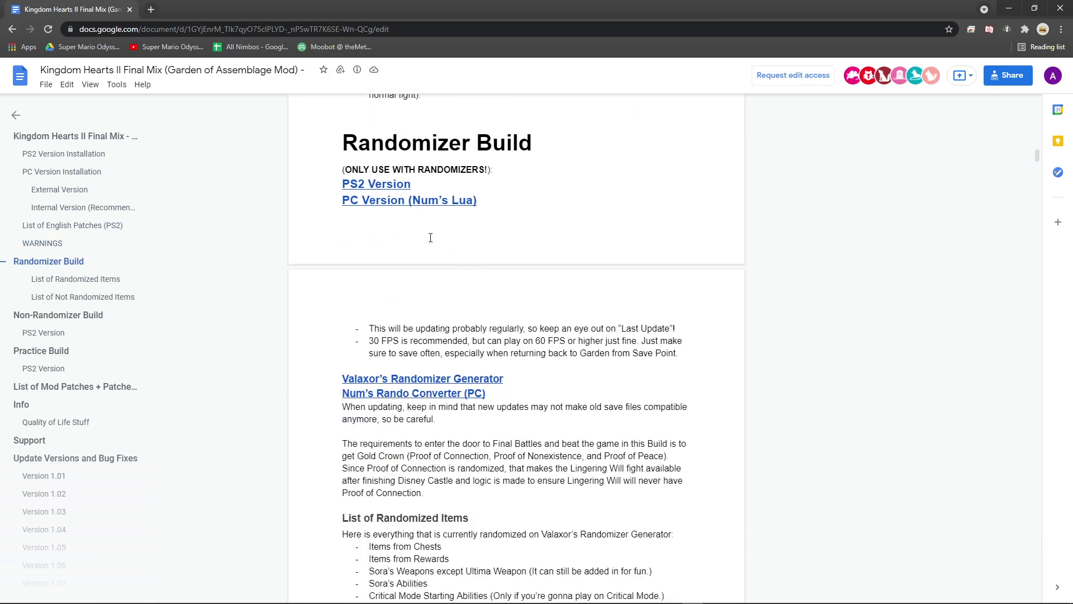
pyautogui.click(425, 204)
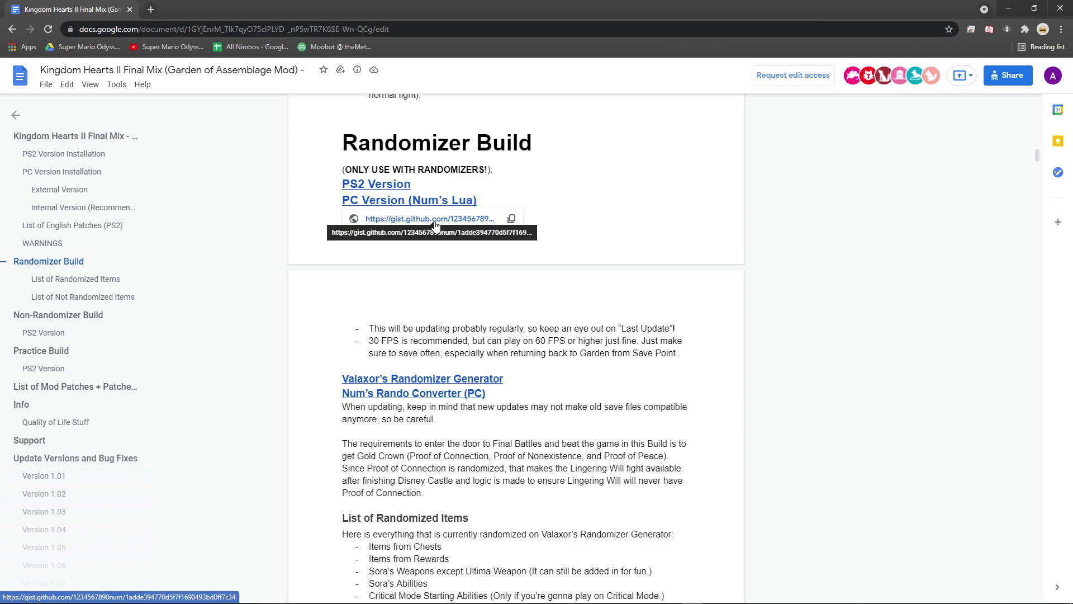
pyautogui.click(435, 219)
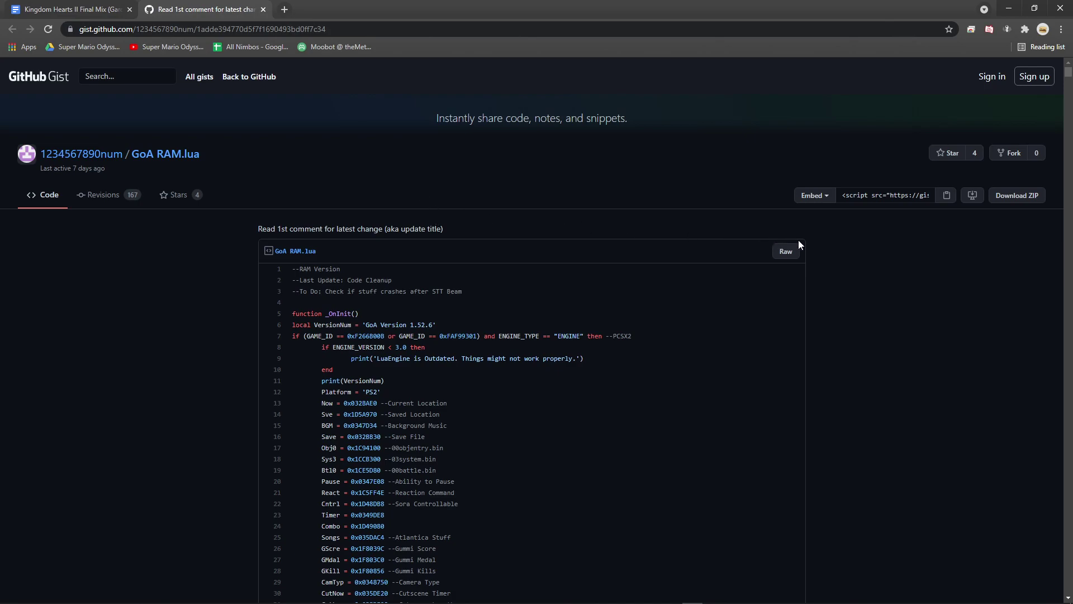
# Step: Download the GoA RAM.lua gist as a ZIP into PC Rando Setup and show it in its folder
pyautogui.click(1029, 197)
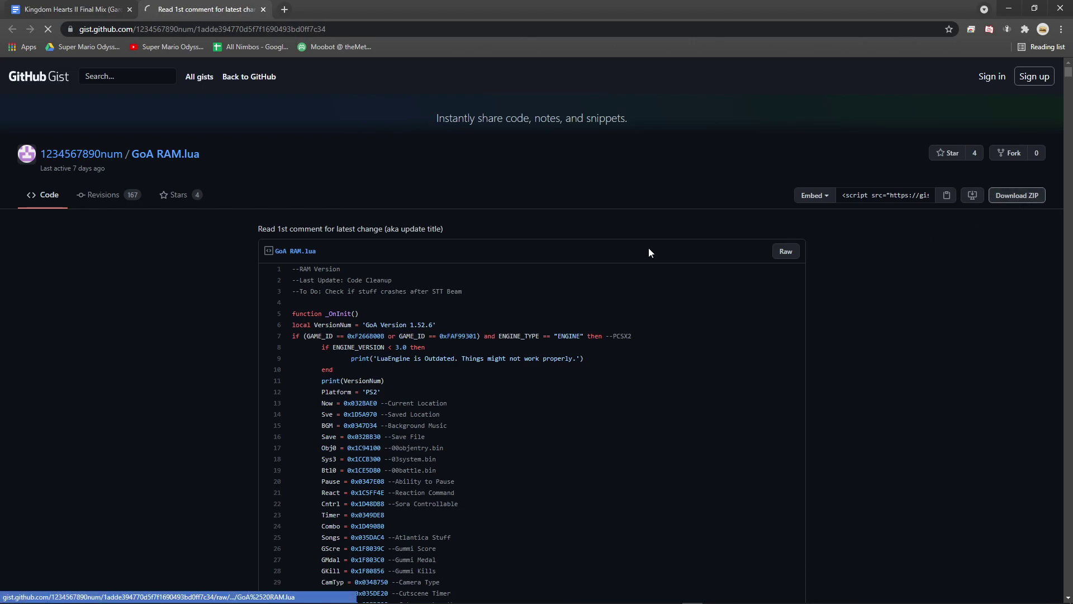
pyautogui.click(447, 283)
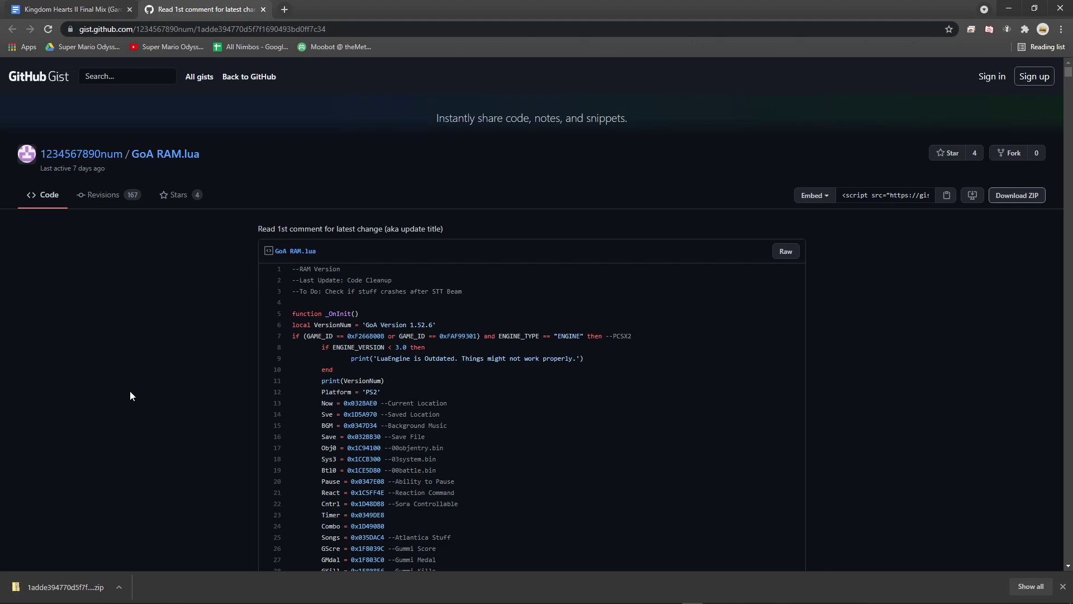
pyautogui.click(118, 588)
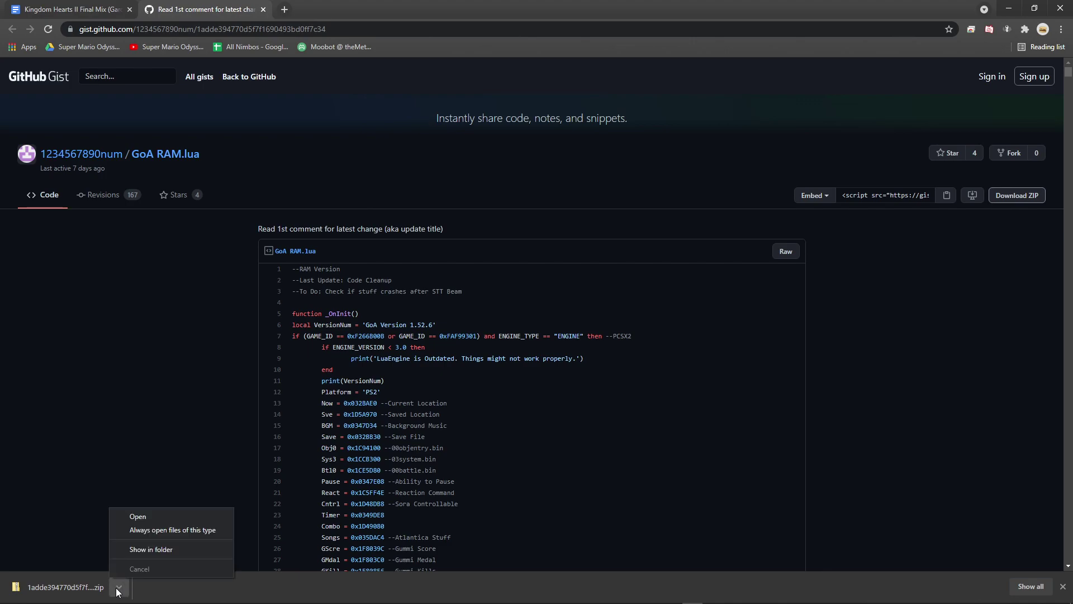
pyautogui.click(142, 553)
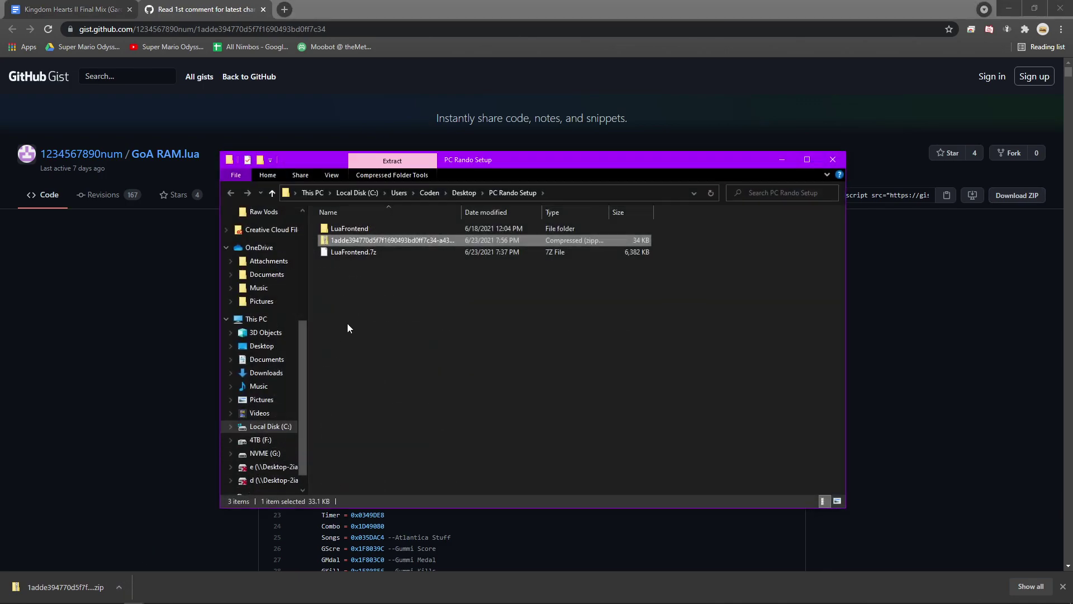
# Step: Extract the downloaded gist ZIP to its default folder and open the inner folder containing GoA RAM.lua
pyautogui.rightClick(374, 240)
pyautogui.click(155, 293)
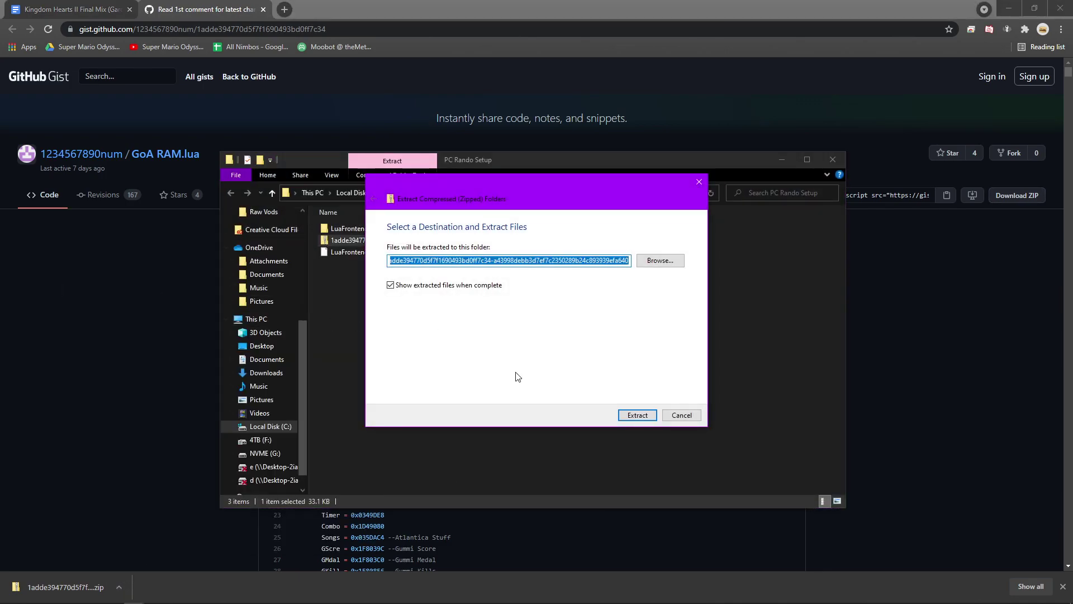
pyautogui.click(642, 416)
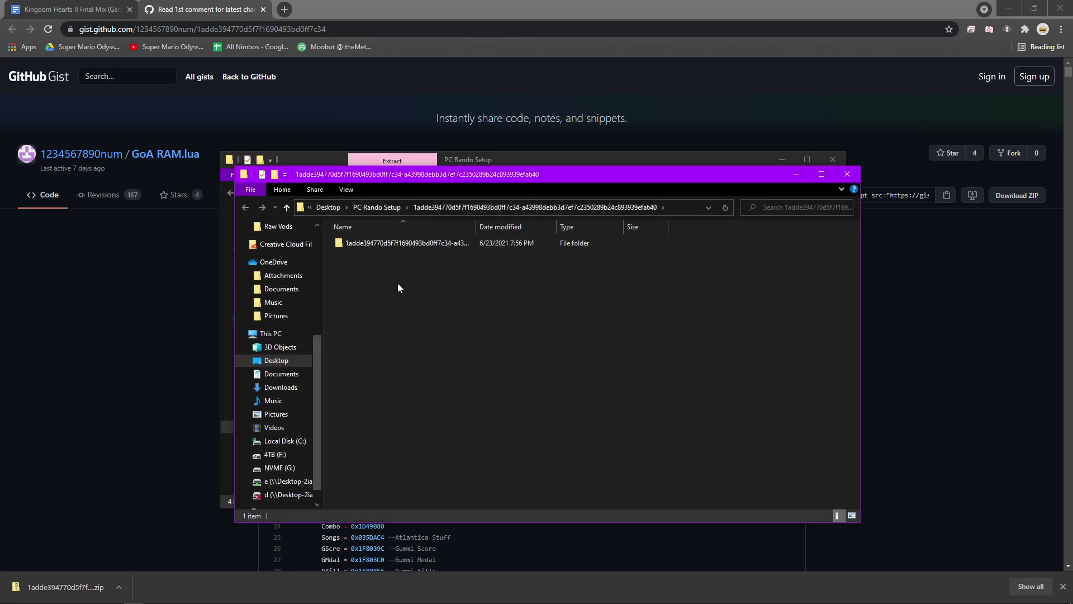
pyautogui.doubleClick(395, 246)
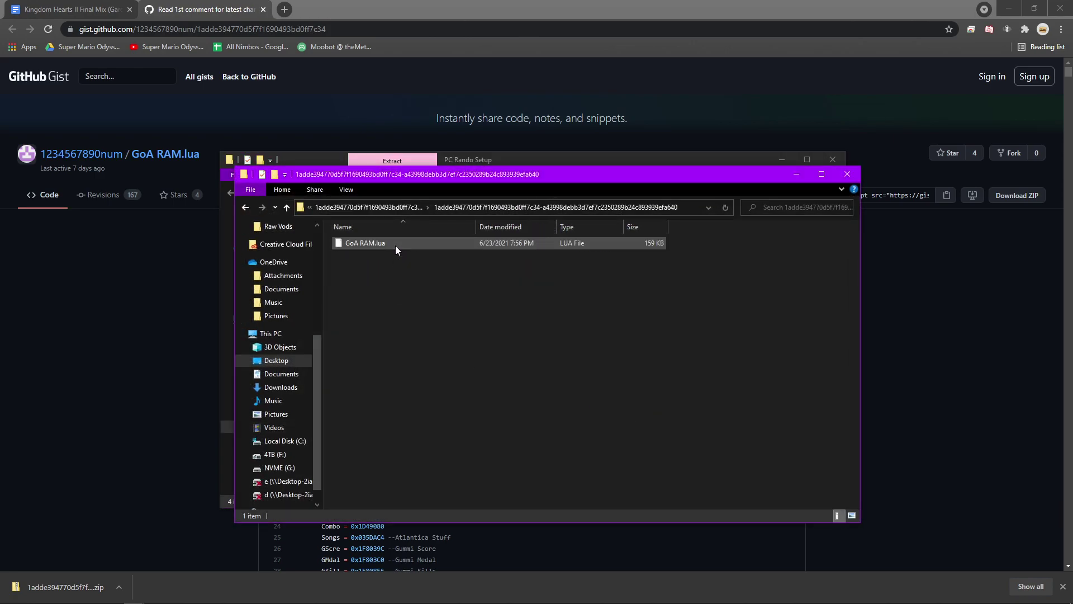
# Step: Place the two folder windows apart and move GoA RAM.lua into LuaFrontend's scripts\kh2gl folder
pyautogui.click(533, 158)
pyautogui.moveTo(533, 158); pyautogui.dragTo(448, 80)
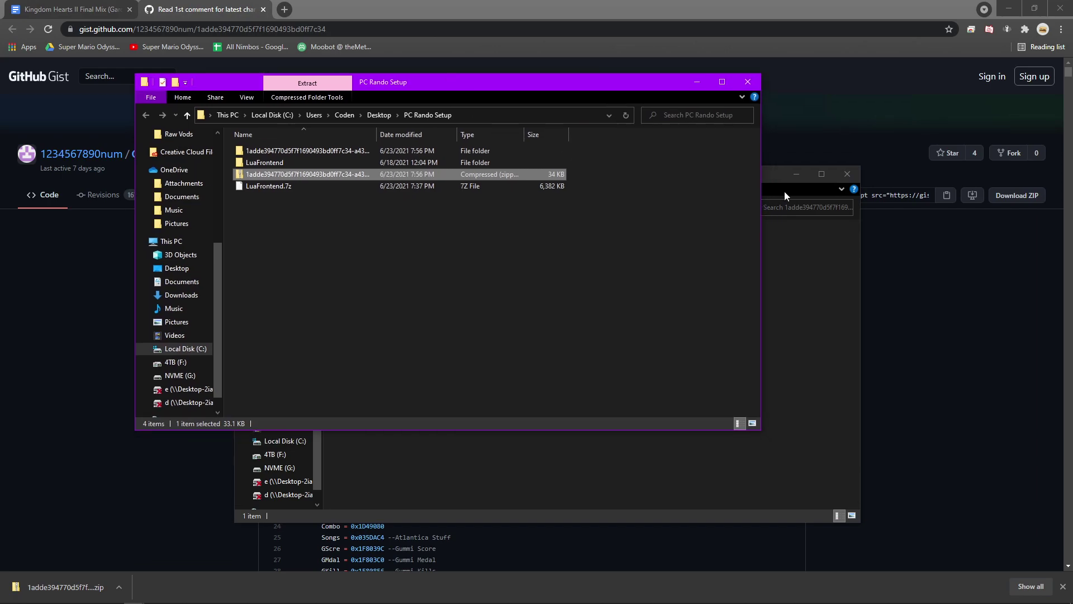
pyautogui.moveTo(766, 173); pyautogui.dragTo(822, 199)
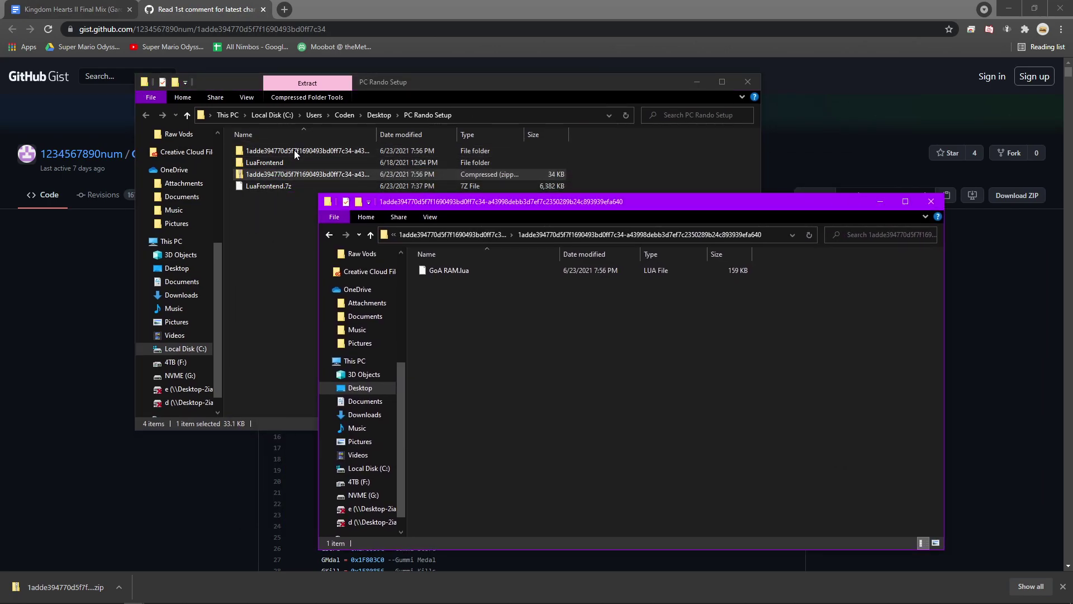
pyautogui.doubleClick(287, 161)
pyautogui.doubleClick(277, 173)
pyautogui.doubleClick(279, 162)
pyautogui.click(806, 301)
pyautogui.moveTo(465, 269); pyautogui.dragTo(278, 160)
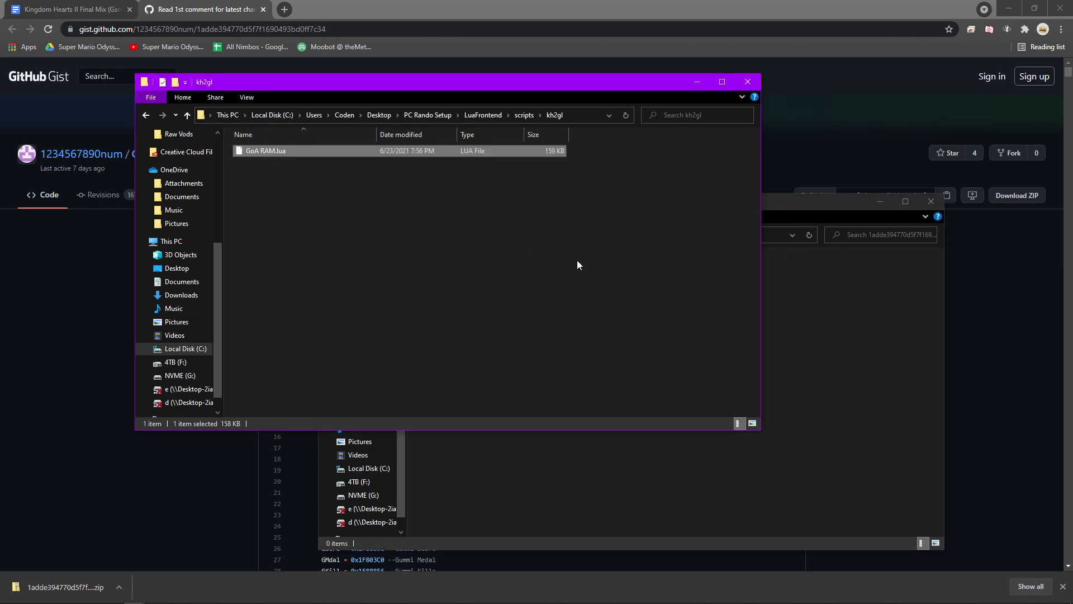
pyautogui.click(617, 278)
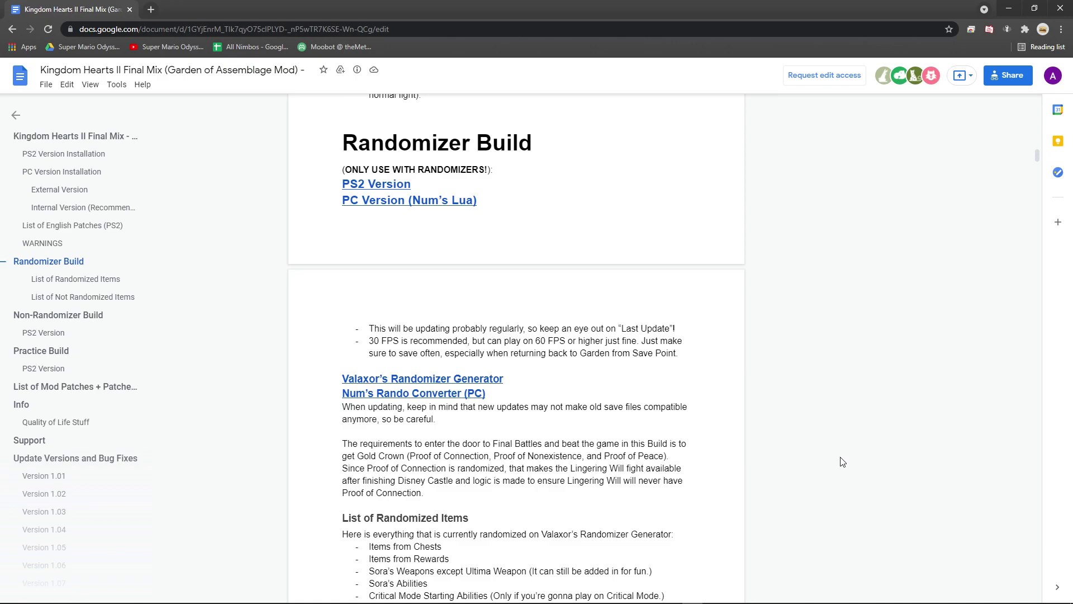
# Step: Download Rando_Converter.zip through the document's Num's Rando Converter (PC) link into the PC Rando Setup folder
pyautogui.moveTo(444, 394)
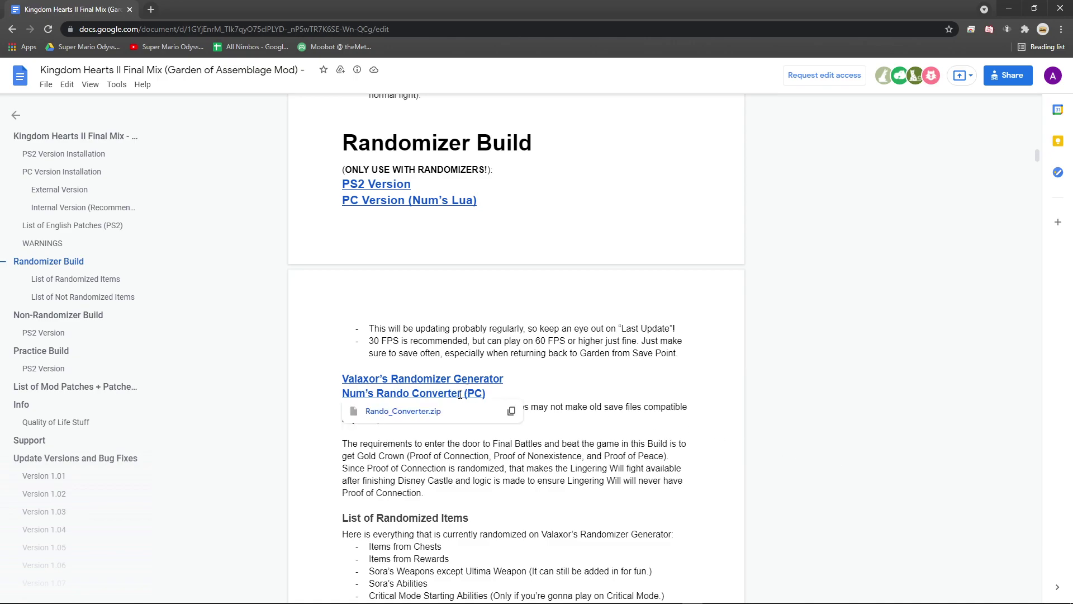
pyautogui.click(444, 413)
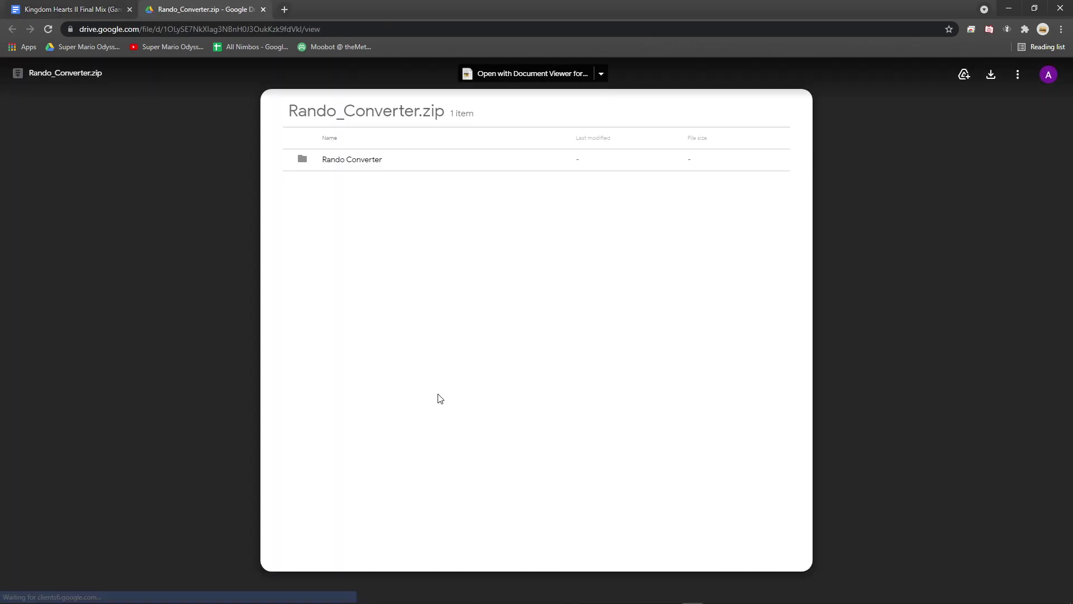
pyautogui.click(991, 75)
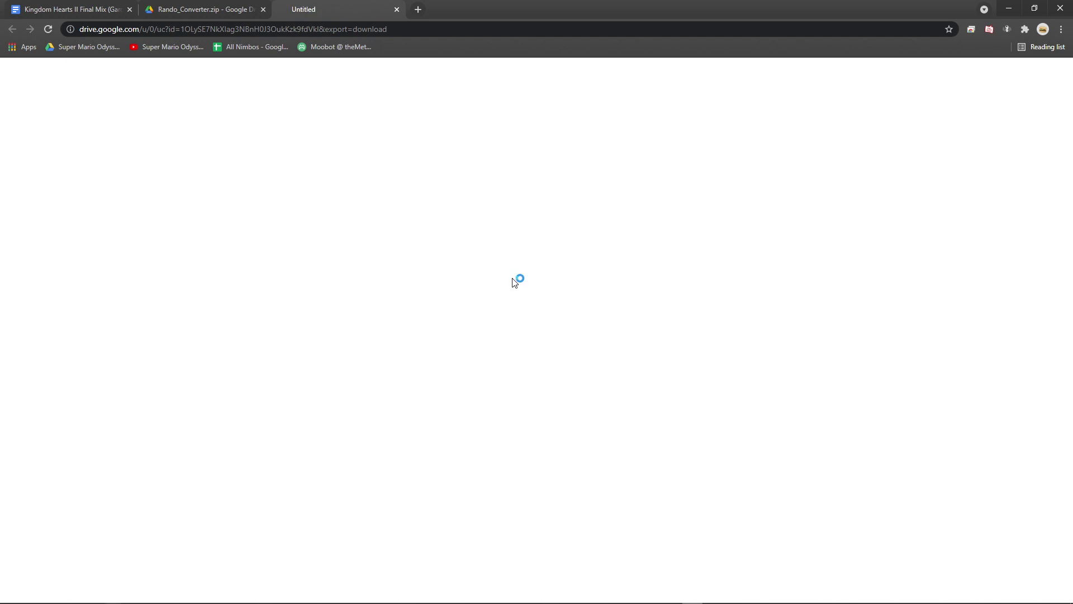
pyautogui.click(461, 285)
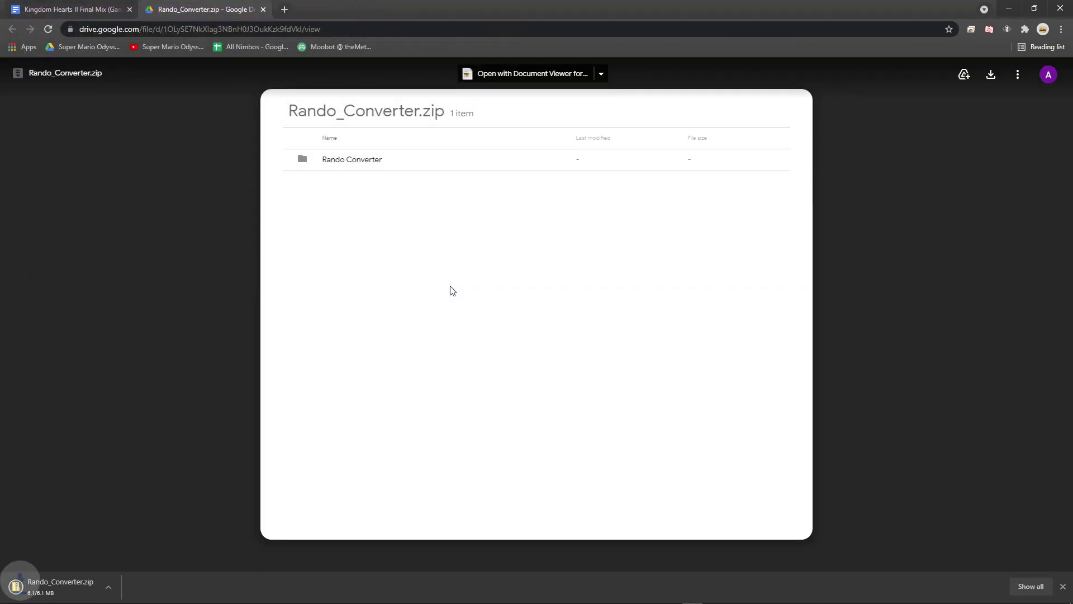
# Step: Extract Rando_Converter.zip to the default Rando_Converter folder and bring the PC Rando Setup window to the front, offset from the extracted one
pyautogui.click(118, 586)
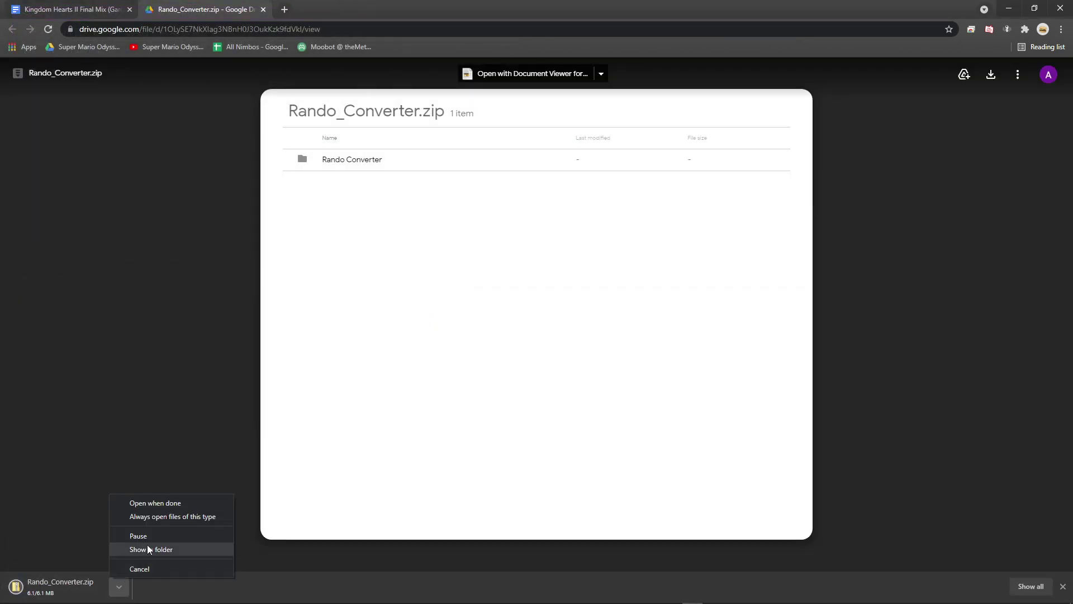
pyautogui.click(149, 547)
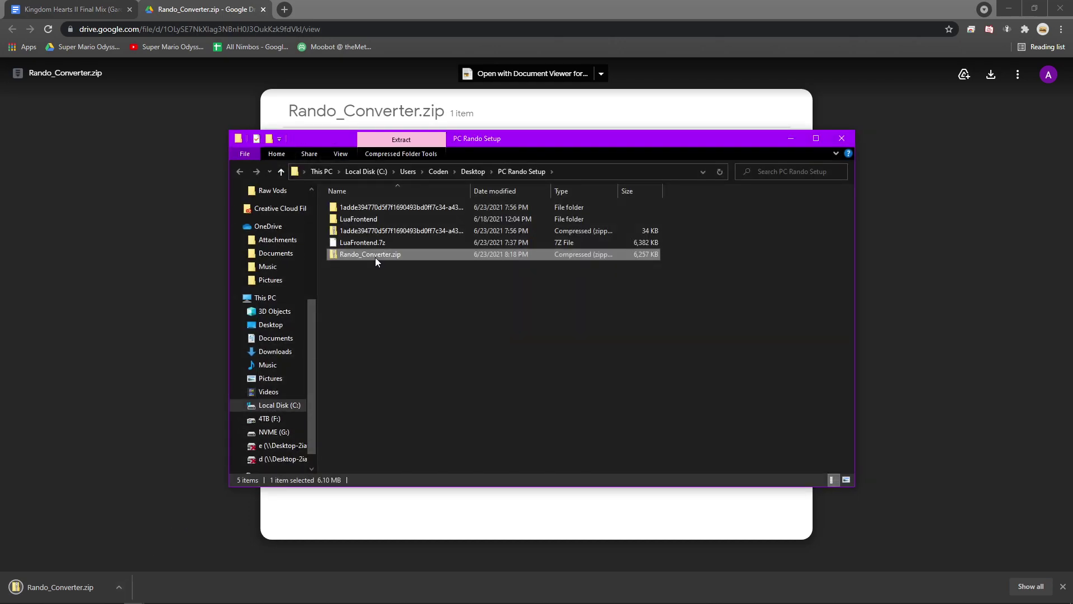
pyautogui.rightClick(374, 256)
pyautogui.click(303, 307)
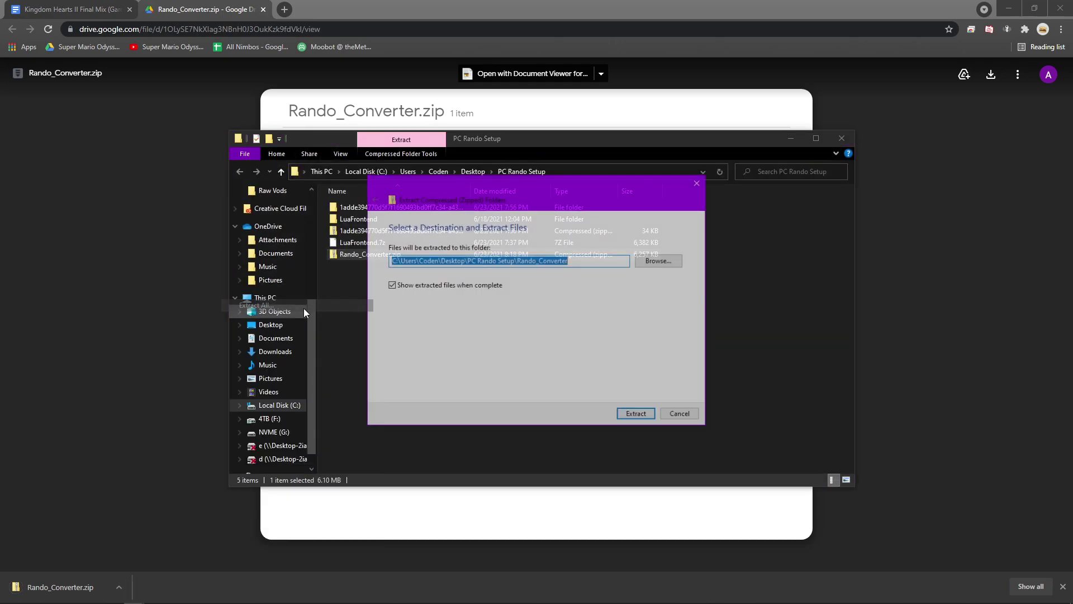
pyautogui.click(637, 414)
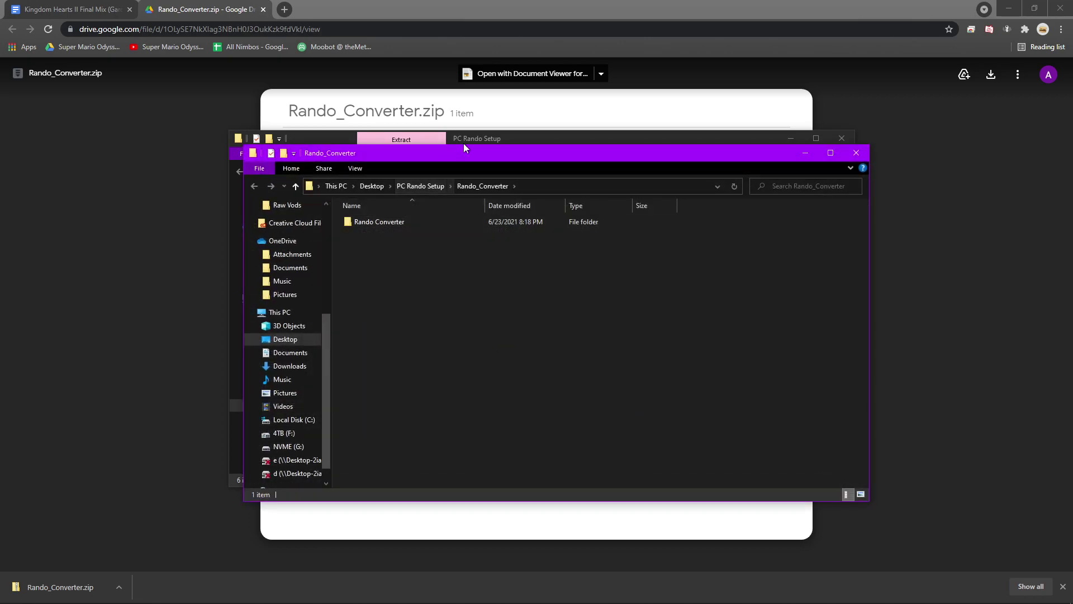
pyautogui.moveTo(485, 137); pyautogui.dragTo(398, 96)
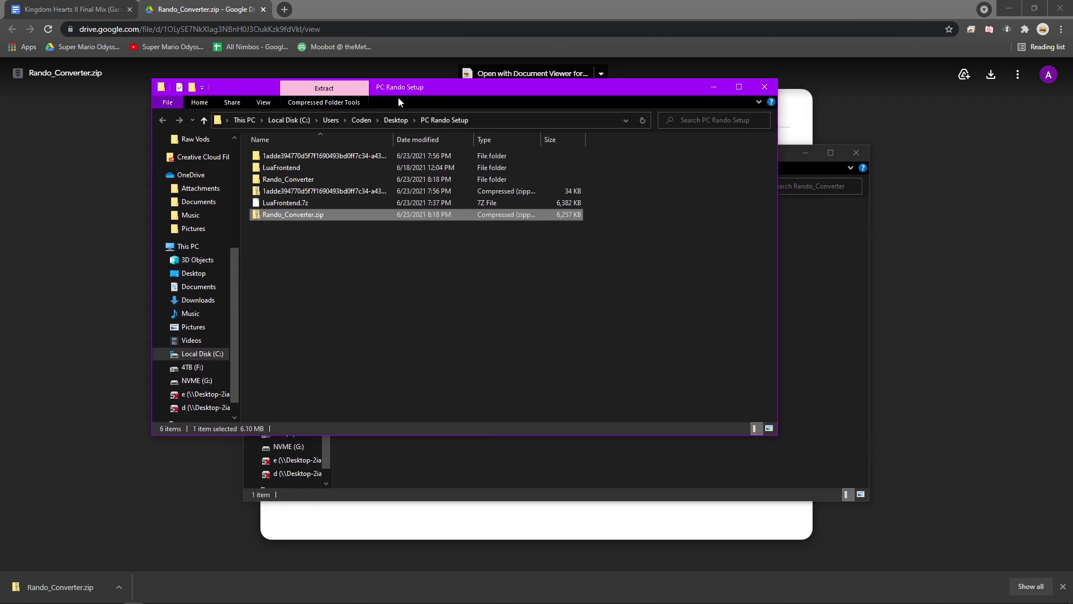
# Step: Open LuaFrontend's scripts\kh2gl folder and move the extracted Rando Converter folder into it
pyautogui.doubleClick(307, 168)
pyautogui.doubleClick(297, 181)
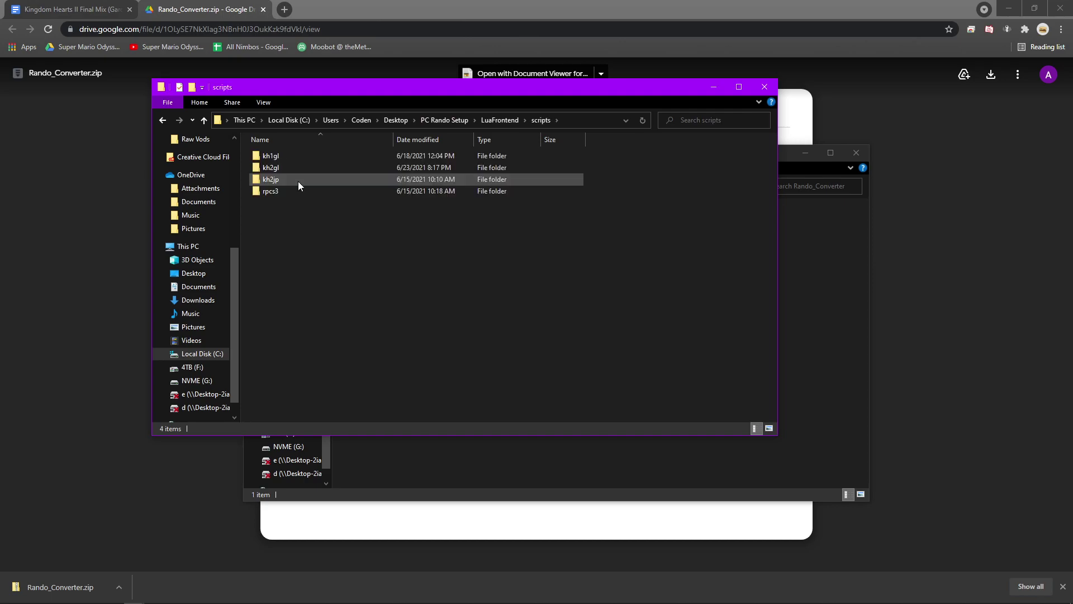
pyautogui.doubleClick(296, 168)
pyautogui.moveTo(789, 153); pyautogui.dragTo(842, 190)
pyautogui.moveTo(431, 259); pyautogui.dragTo(270, 208)
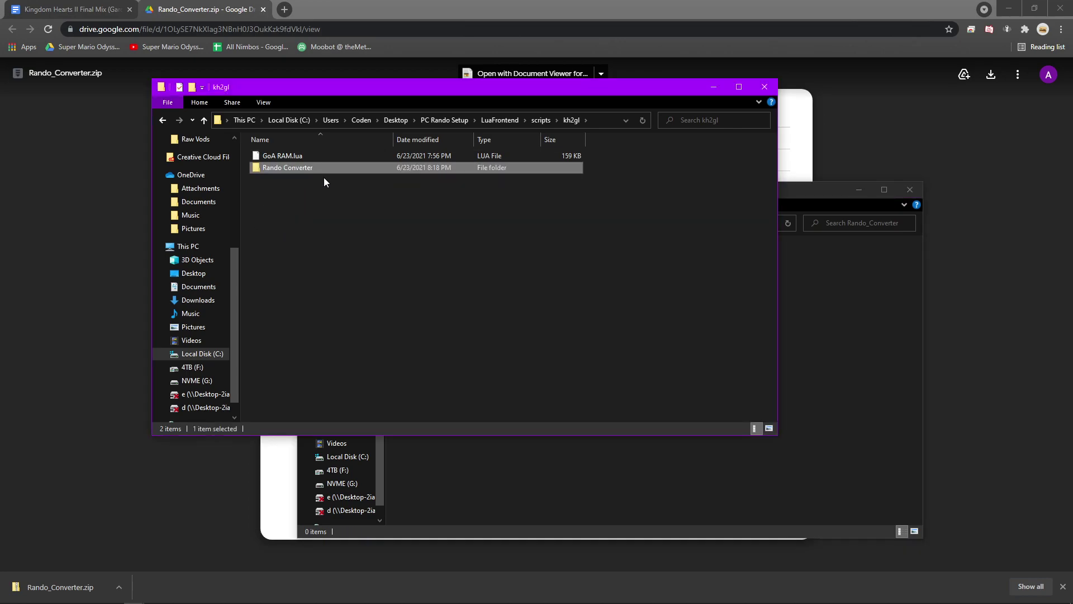
pyautogui.click(630, 229)
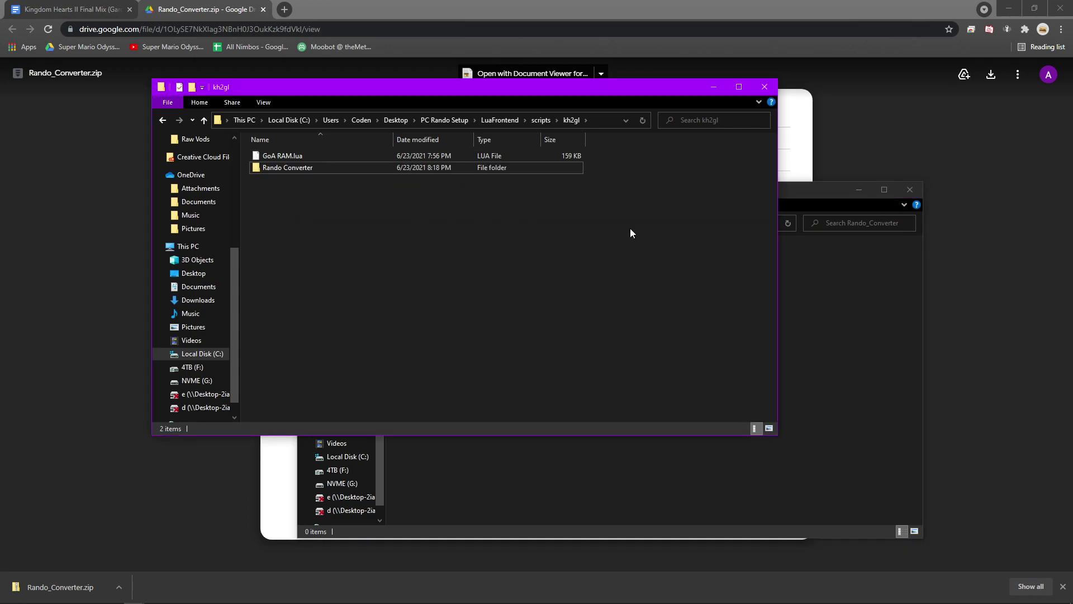
# Step: Create a shortcut to Rando Converter.exe, move it up into the kh2gl folder and open that folder
pyautogui.doubleClick(487, 168)
pyautogui.scroll(-7, 363, 344)
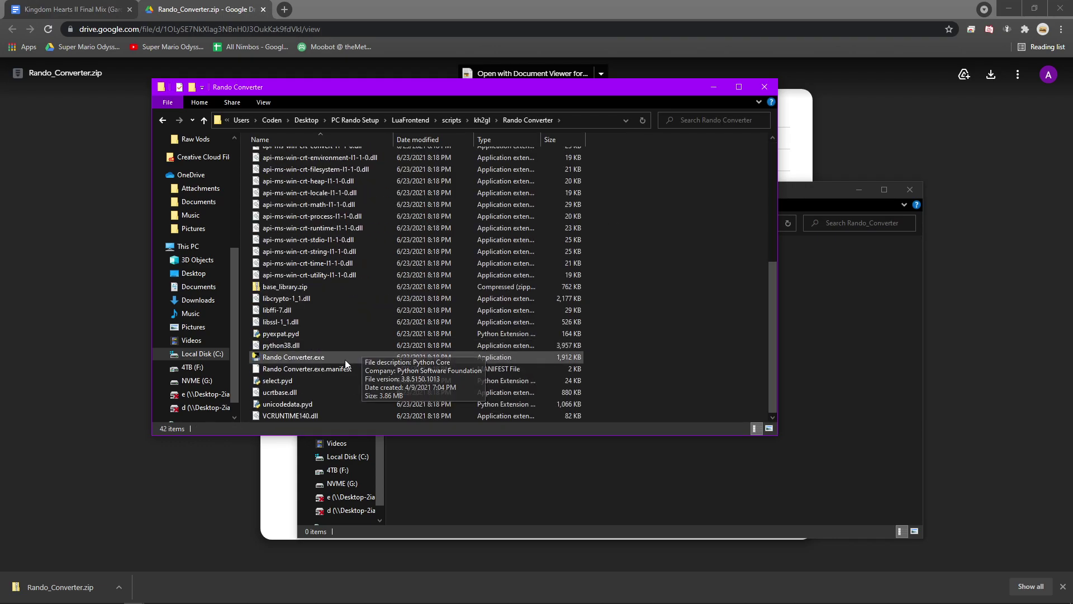
pyautogui.rightClick(316, 357)
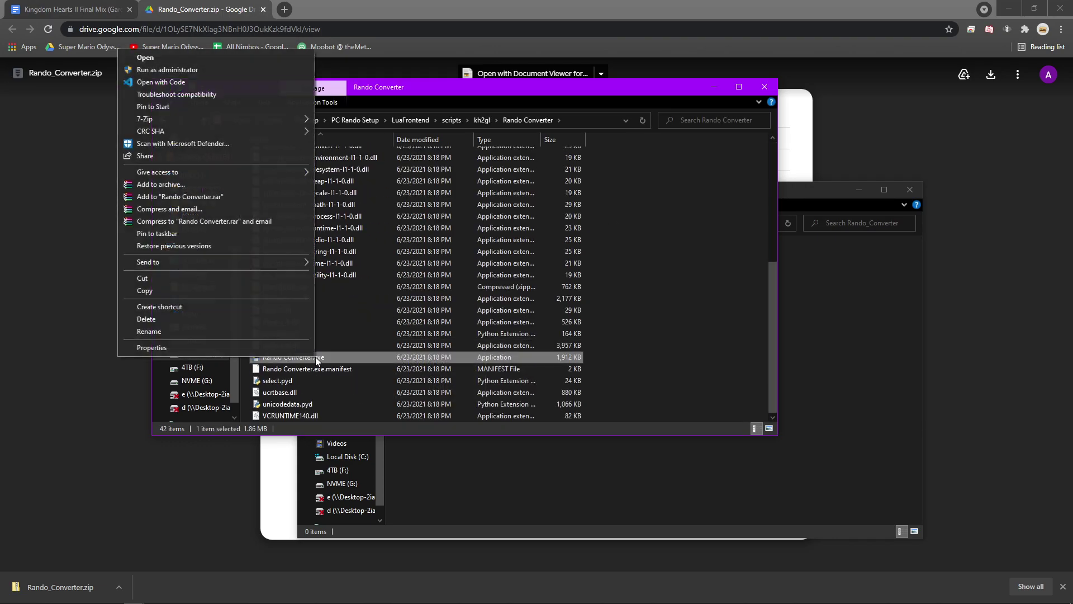
pyautogui.click(231, 306)
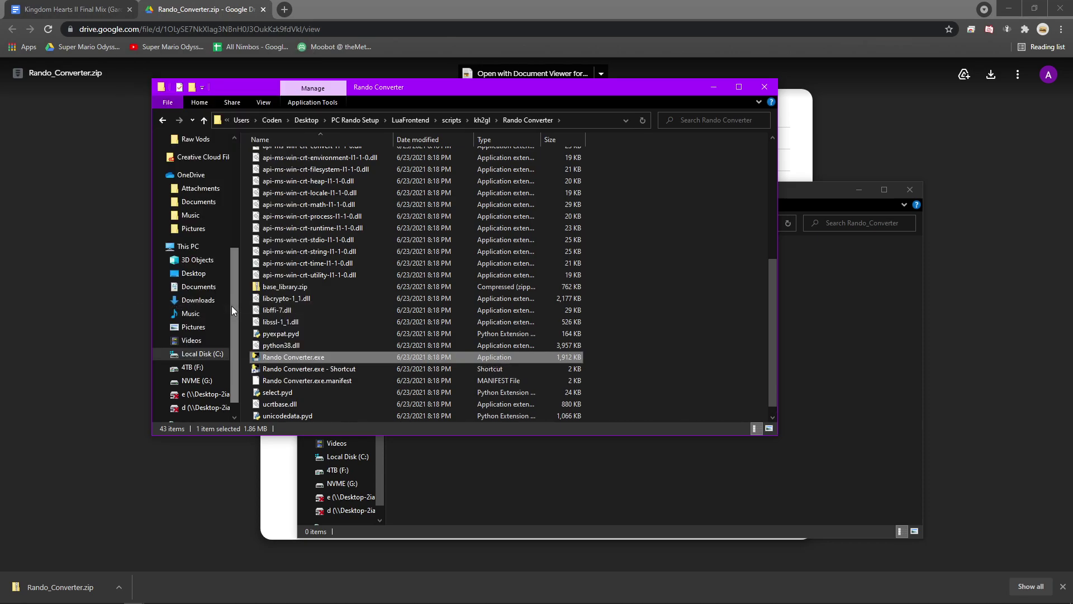
pyautogui.moveTo(326, 370); pyautogui.dragTo(481, 119)
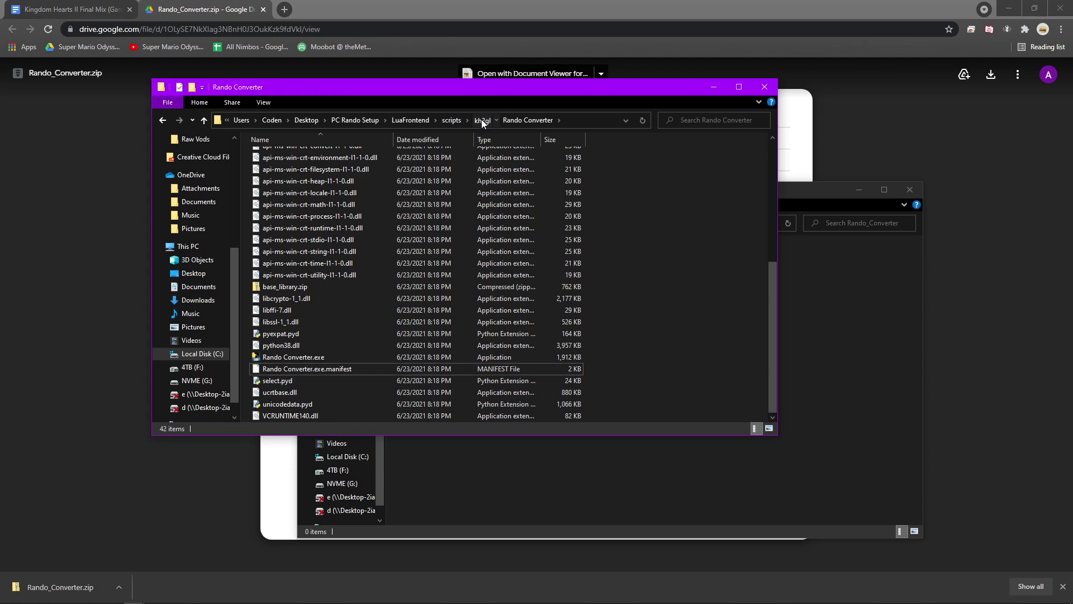
pyautogui.click(481, 119)
pyautogui.click(352, 280)
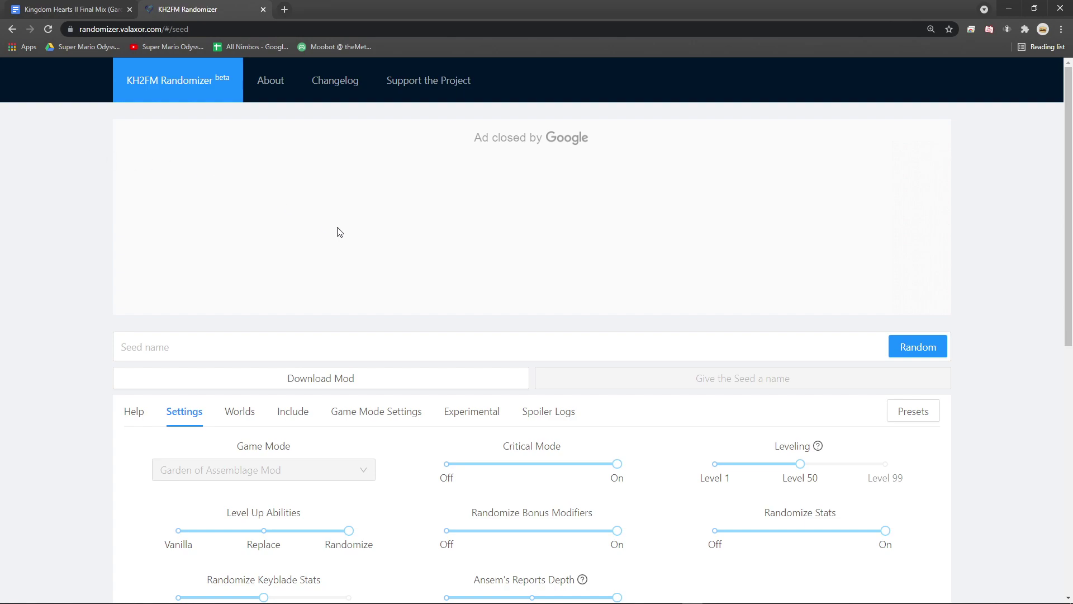
# Step: On the KH2FM Randomizer page, name the seed mp8knrzscgqhegrvbj3w and download it as F266B00B.pnach into LuaFrontend\scripts\kh2gl
pyautogui.scroll(-4, 620, 290)
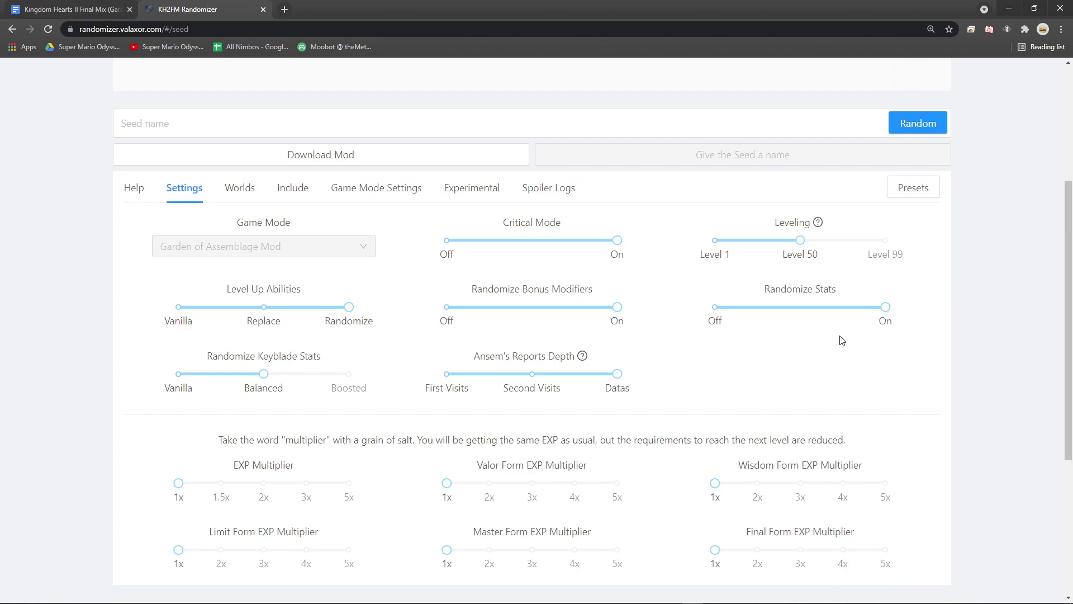
pyautogui.write('mp8knrzscgqhegrvbj3w')
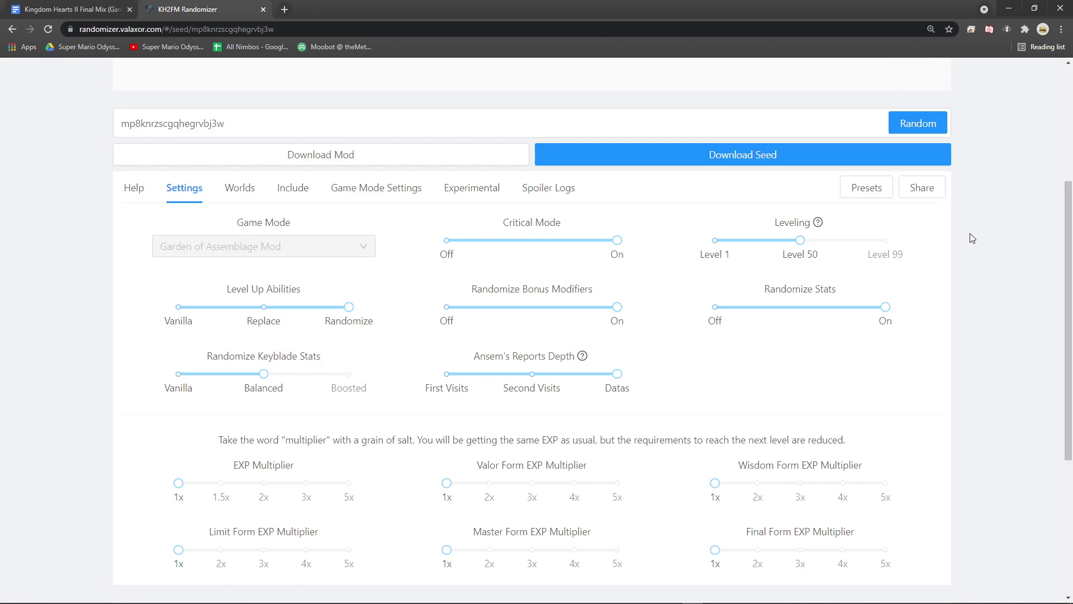
pyautogui.moveTo(686, 159)
pyautogui.click(687, 205)
pyautogui.doubleClick(139, 93)
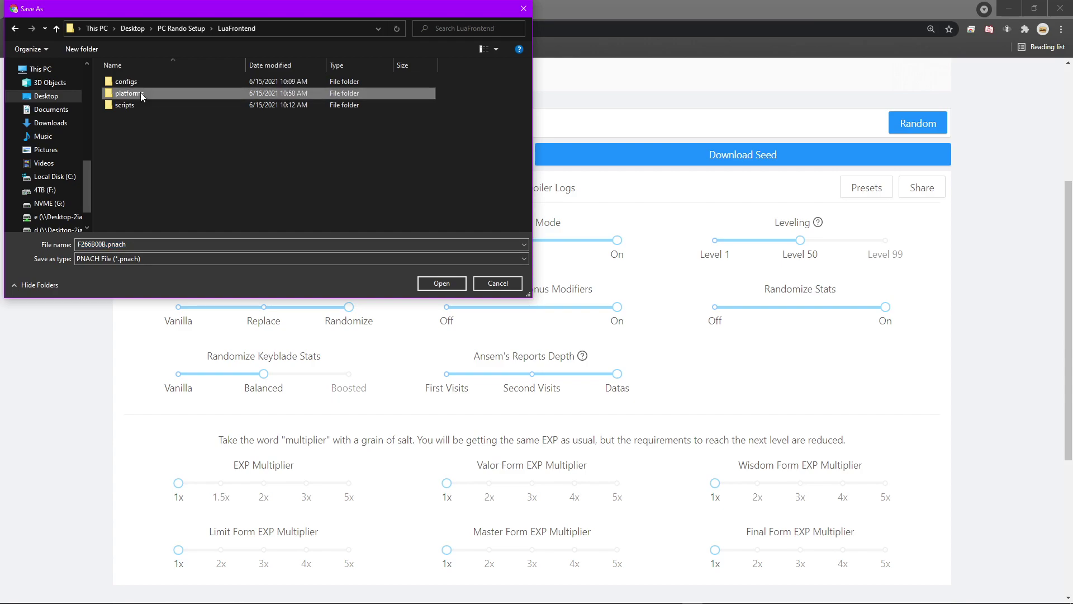
pyautogui.doubleClick(140, 93)
pyautogui.doubleClick(139, 93)
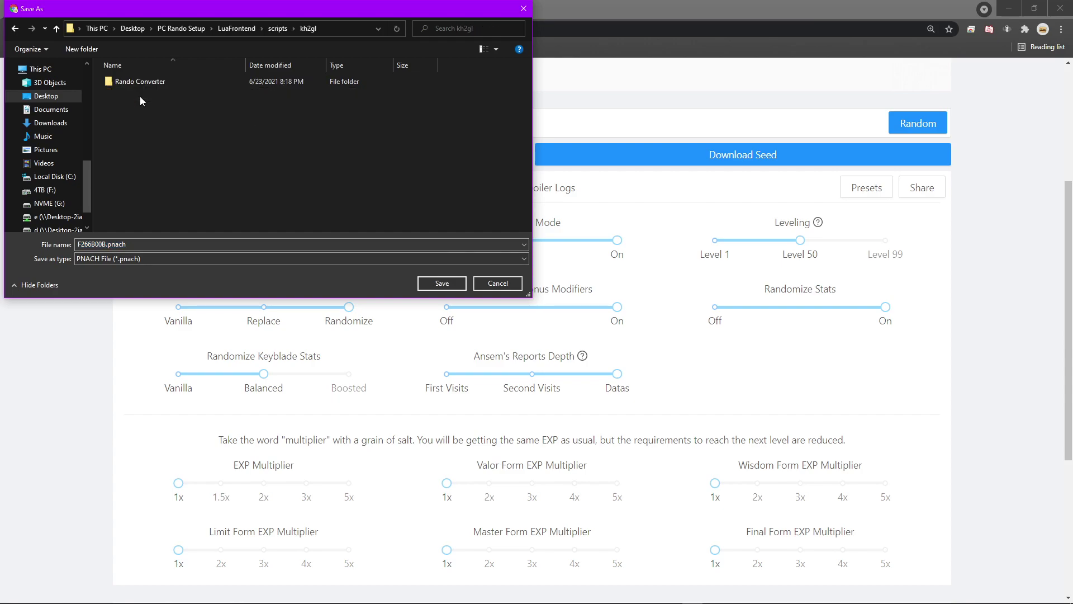
pyautogui.click(441, 283)
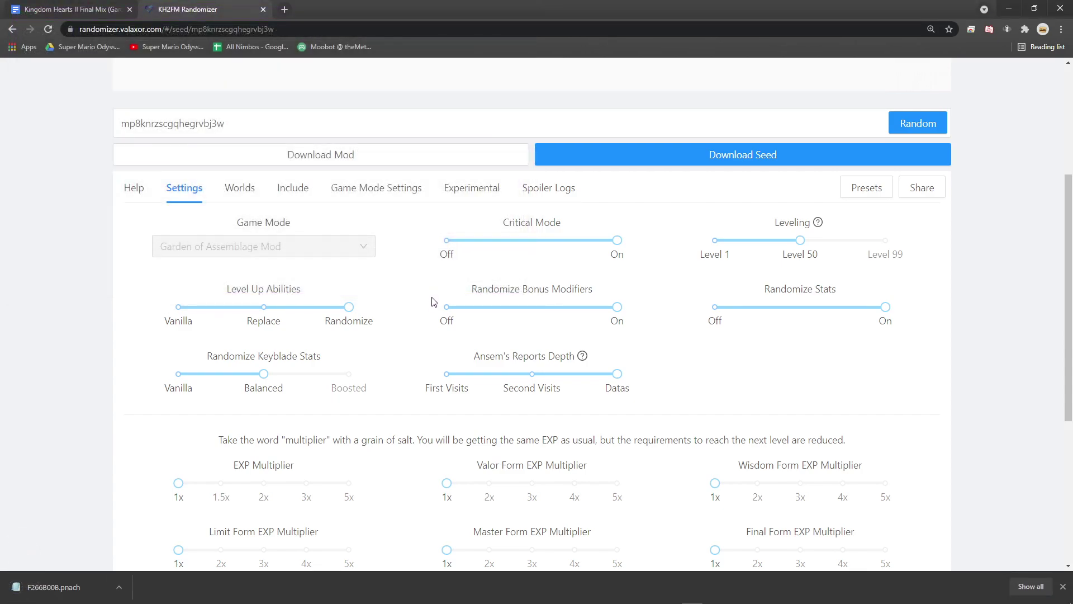
# Step: Show the downloaded seed in its folder, convert it with the Rando Converter.exe shortcut and close the converter
pyautogui.click(119, 587)
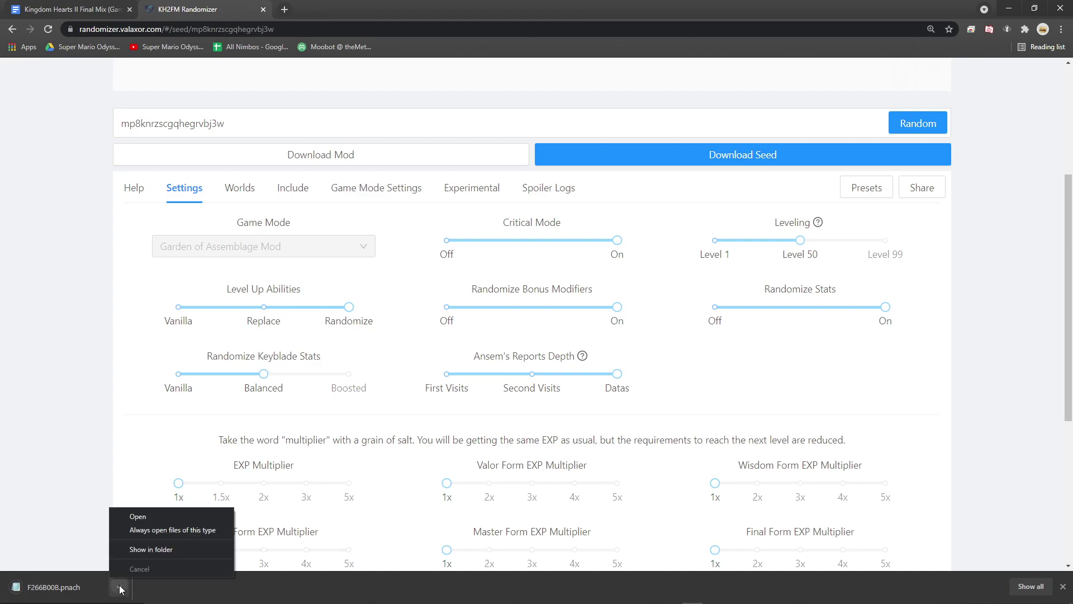
pyautogui.click(159, 548)
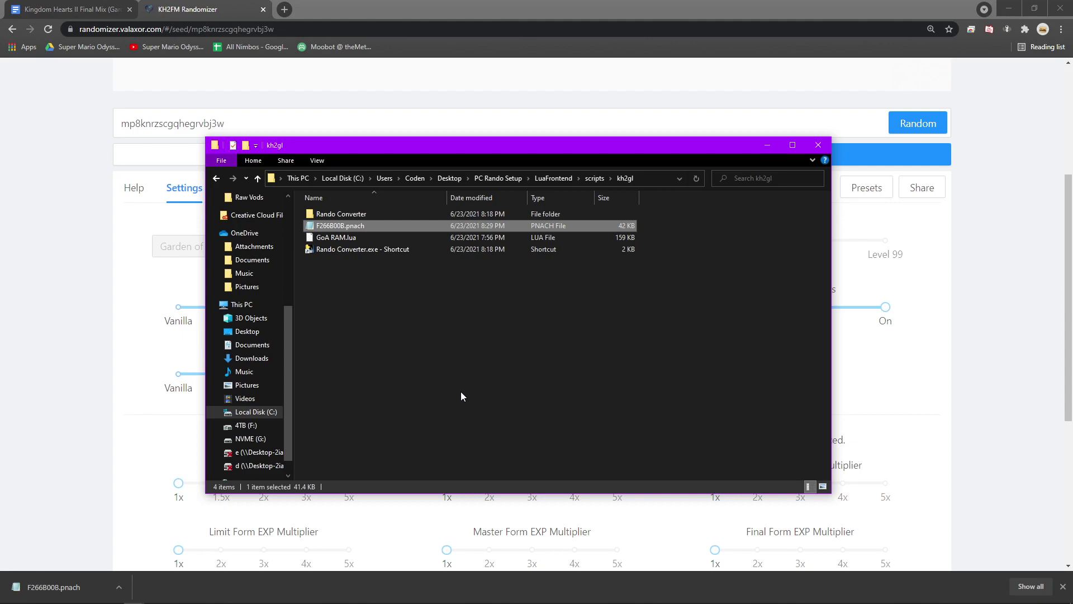
pyautogui.moveTo(343, 227); pyautogui.dragTo(351, 250)
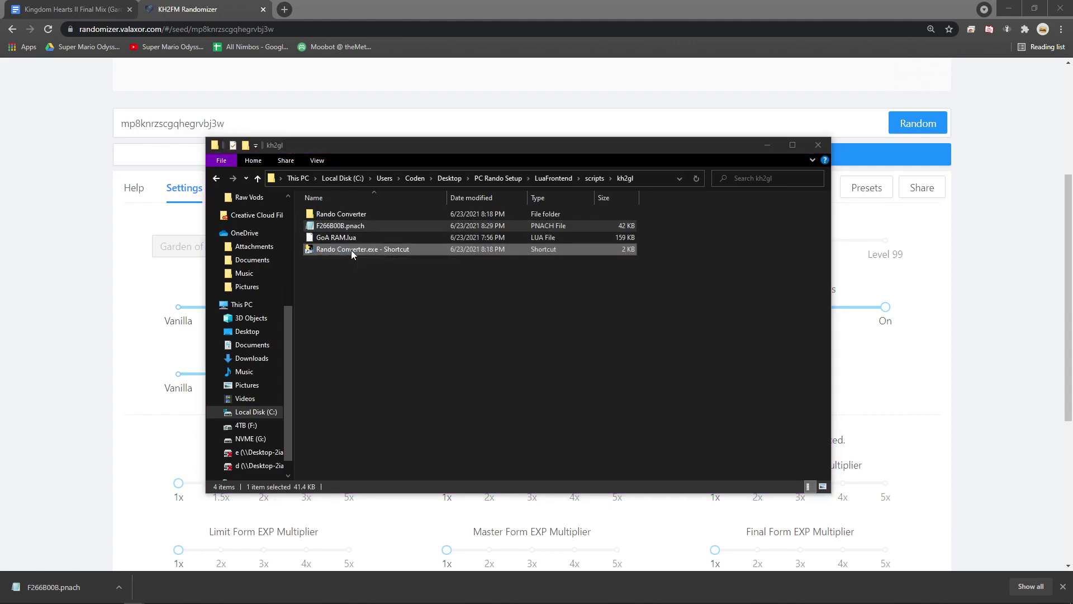
pyautogui.click(414, 226)
pyautogui.click(562, 408)
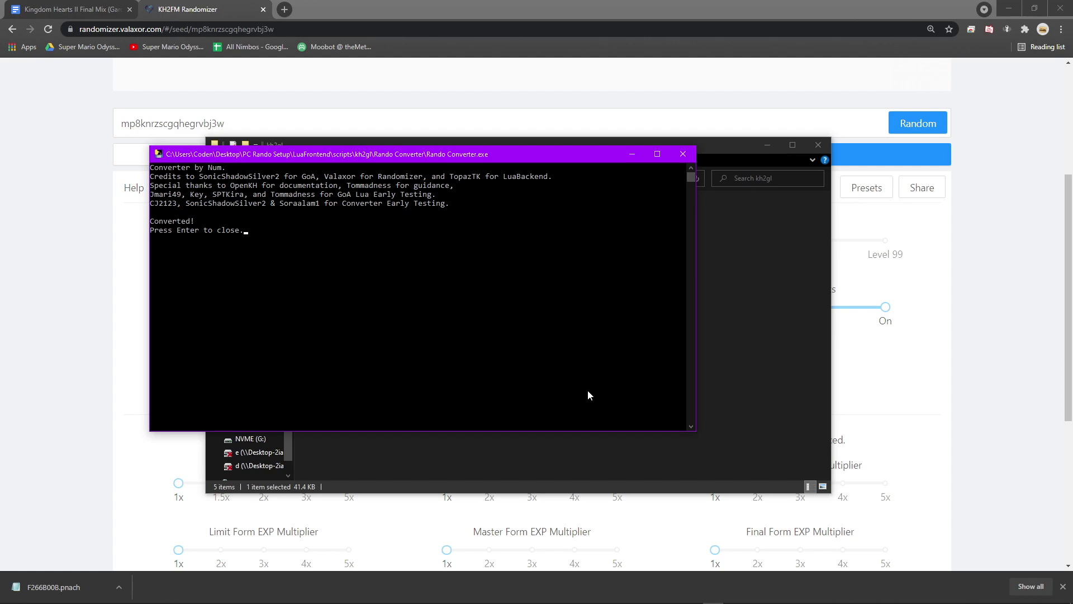
pyautogui.press('Return')
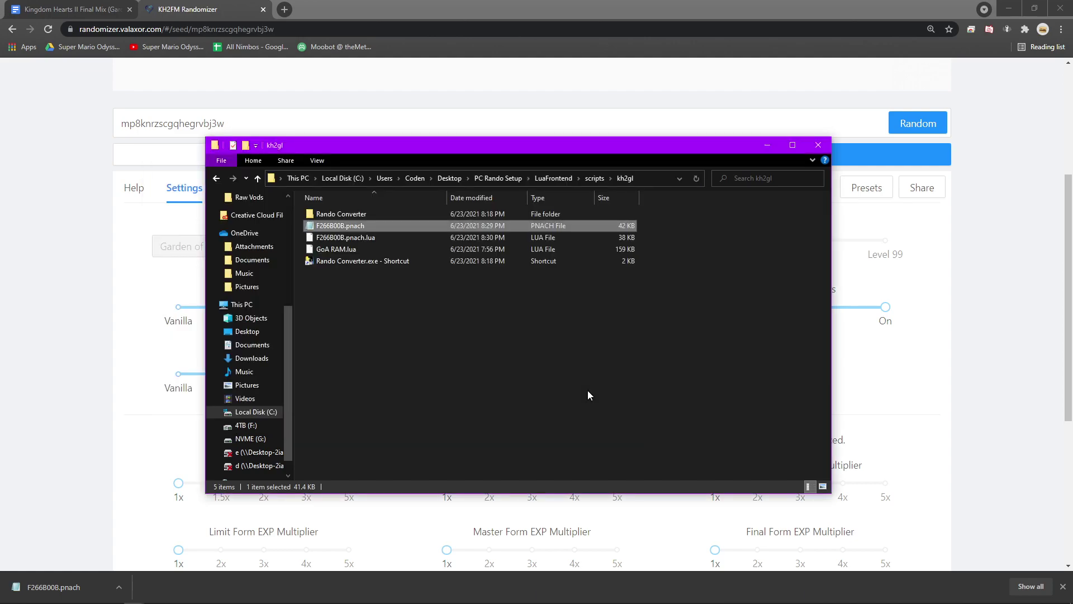
pyautogui.click(577, 388)
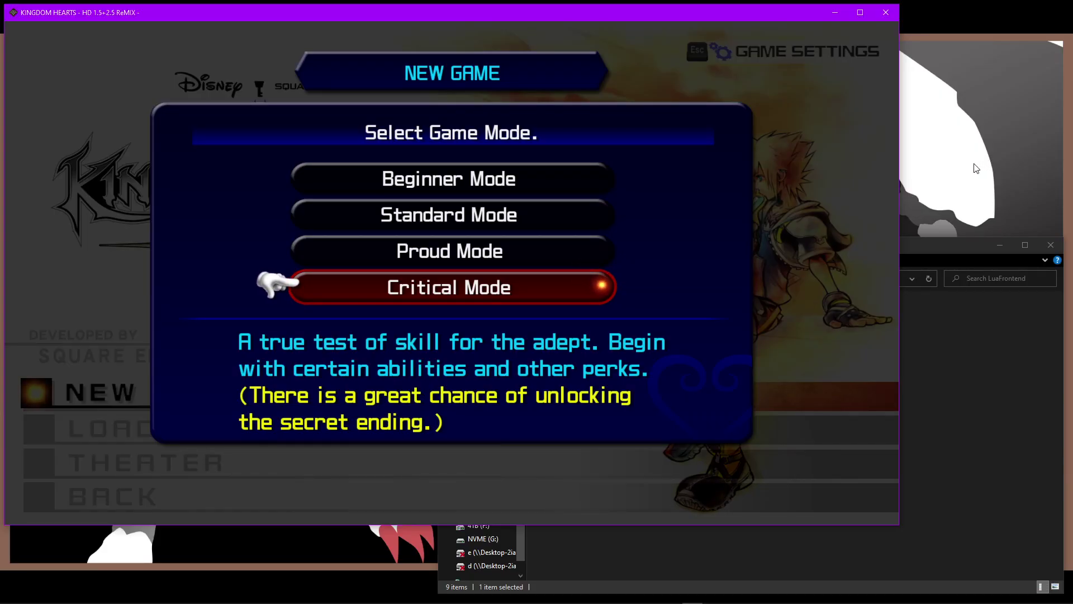
# Step: Launch LuaFrontend.exe from its folder, select Kingdom Hearts II [GL] and start the engine
pyautogui.click(975, 168)
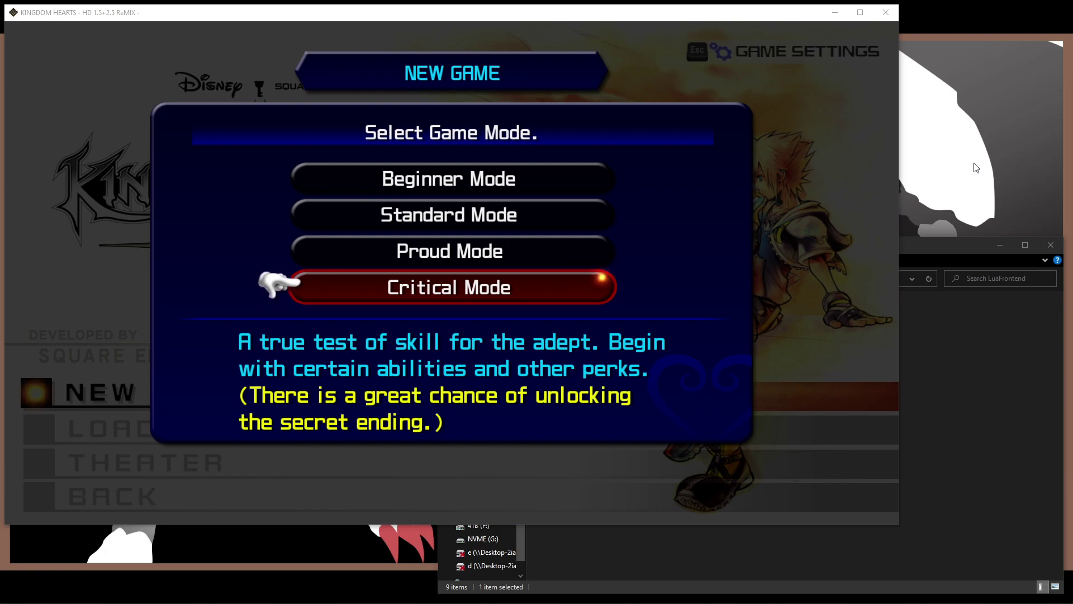
pyautogui.click(938, 252)
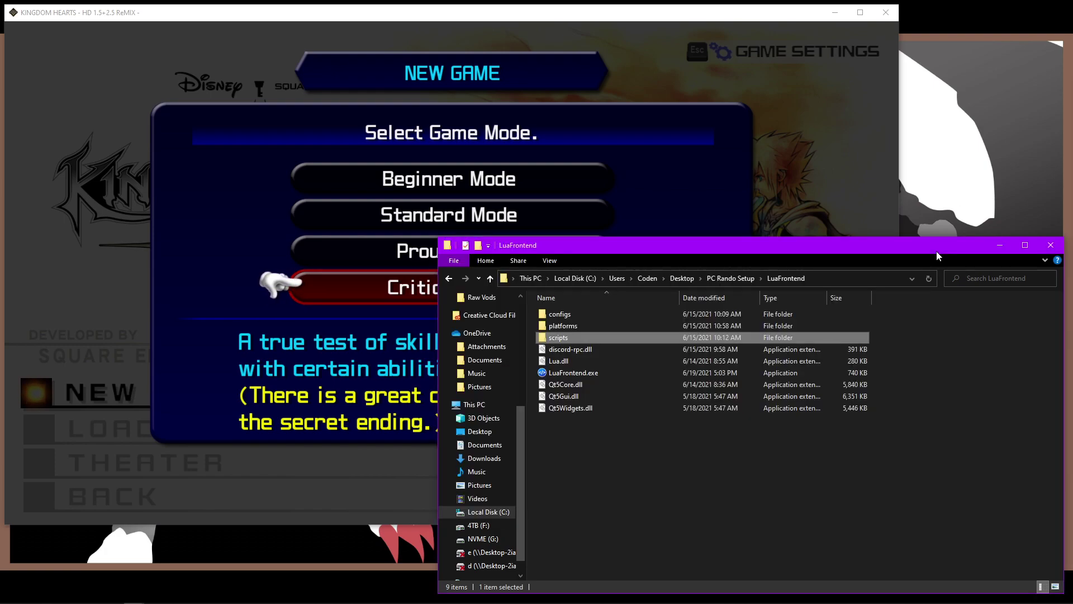
pyautogui.doubleClick(593, 372)
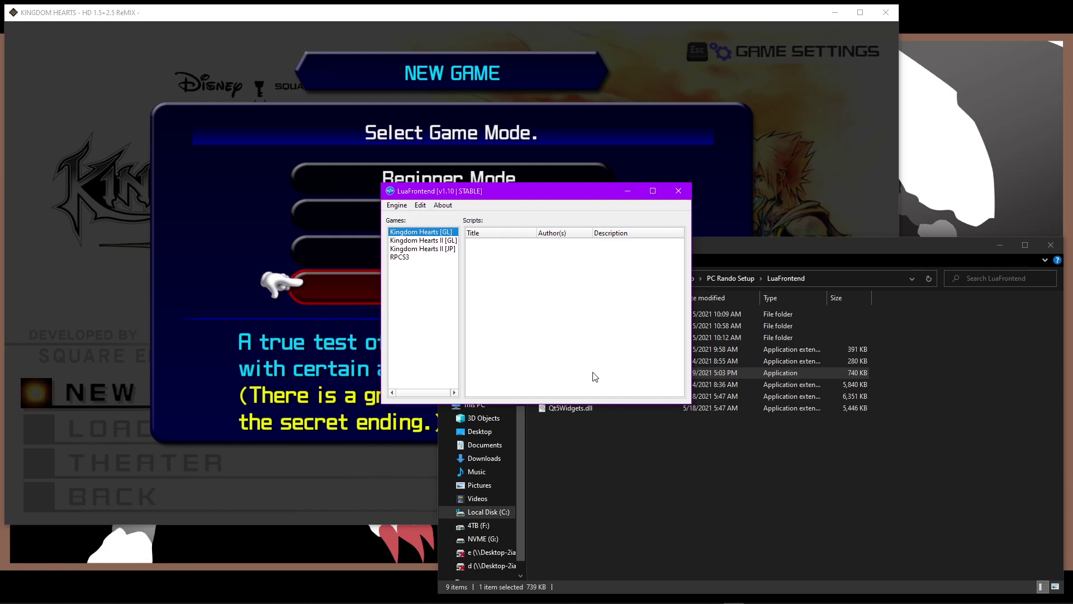
pyautogui.click(412, 243)
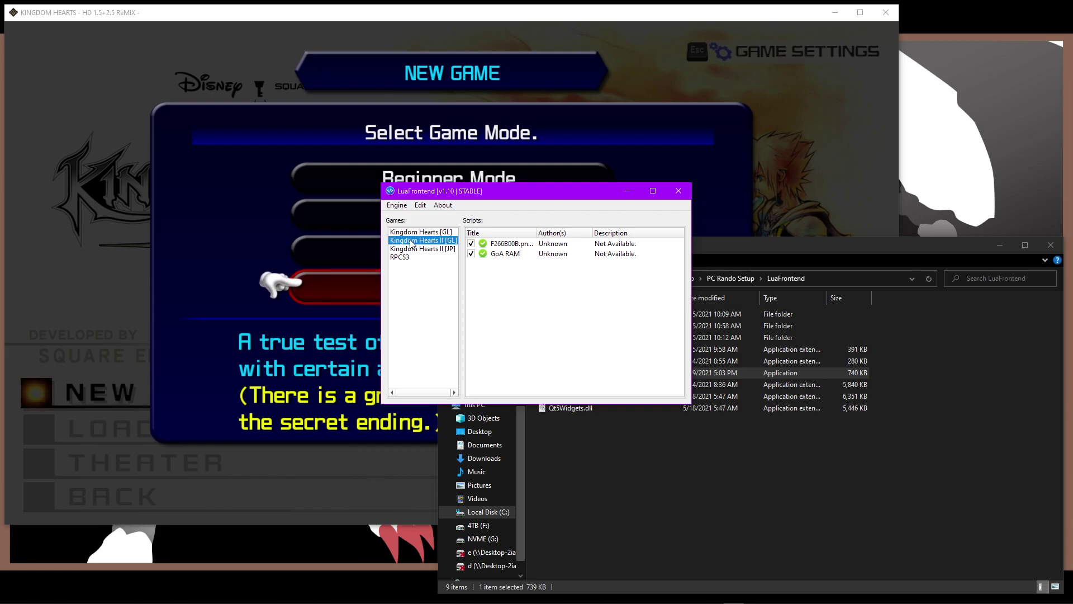
pyautogui.click(401, 206)
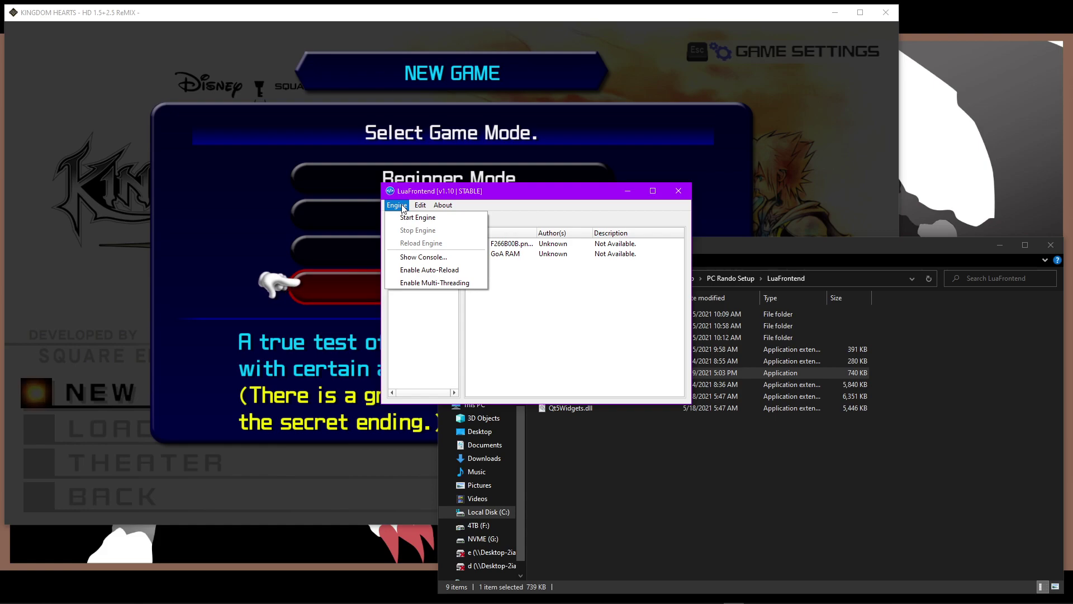
pyautogui.click(403, 218)
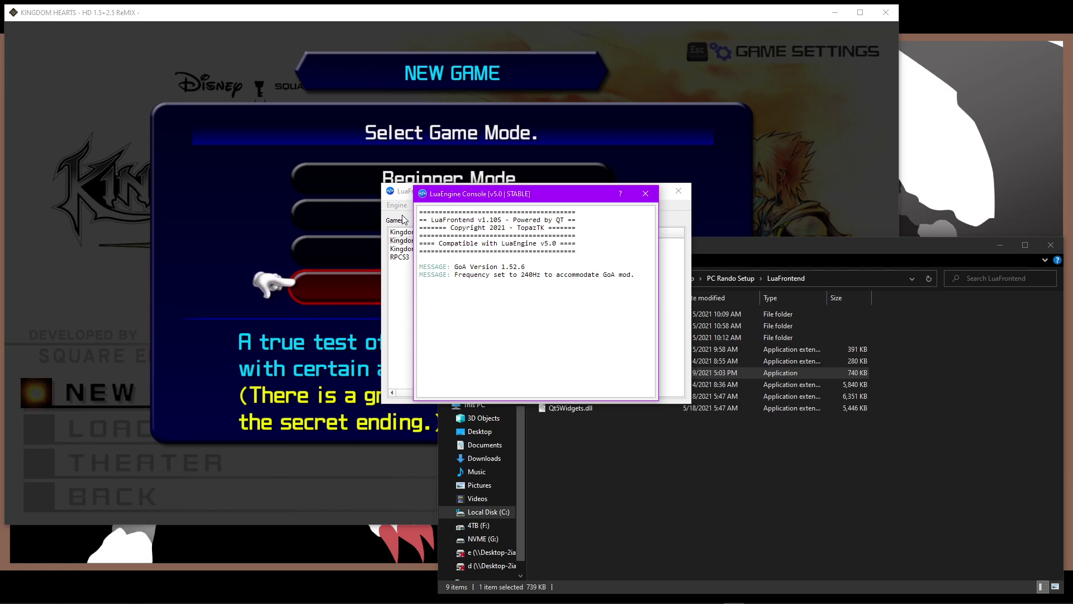
# Step: Switch to the Kingdom Hearts game window and begin a new game in Critical Mode with vibration on
pyautogui.click(669, 21)
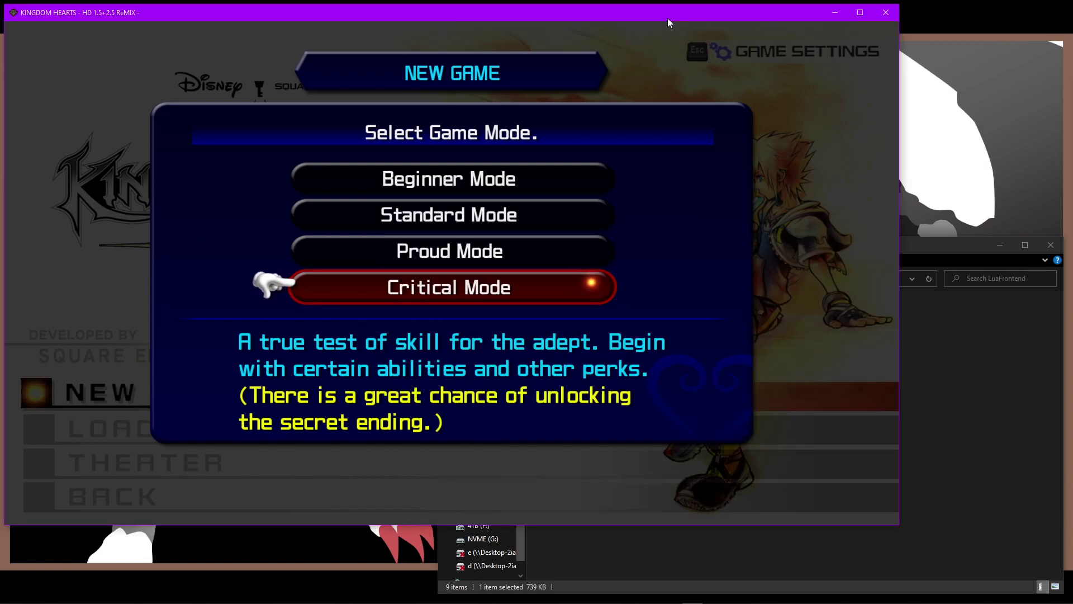
pyautogui.press('Return')
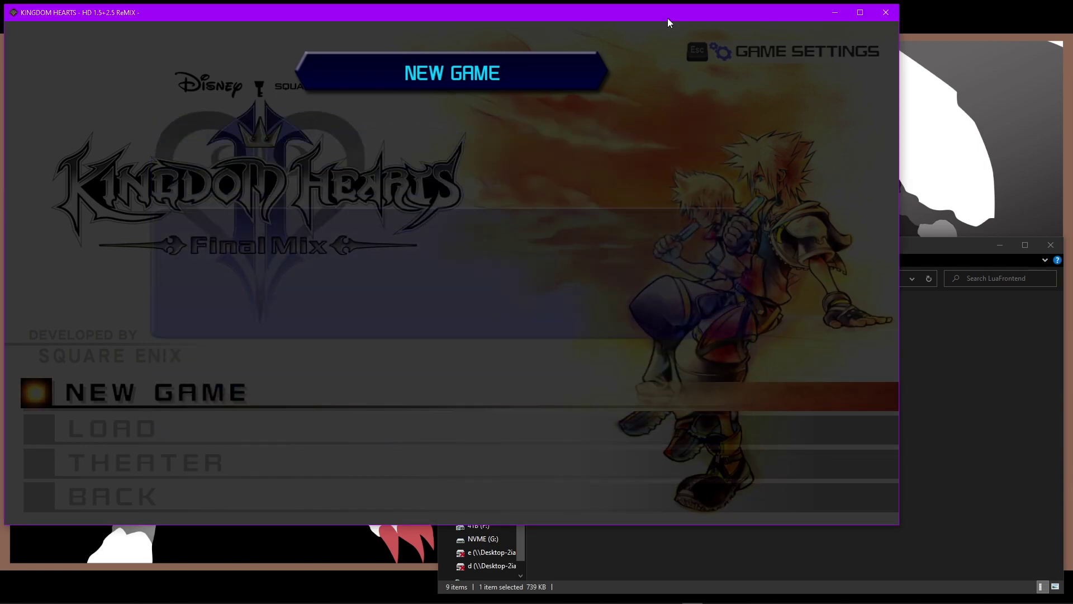
pyautogui.press('Return')
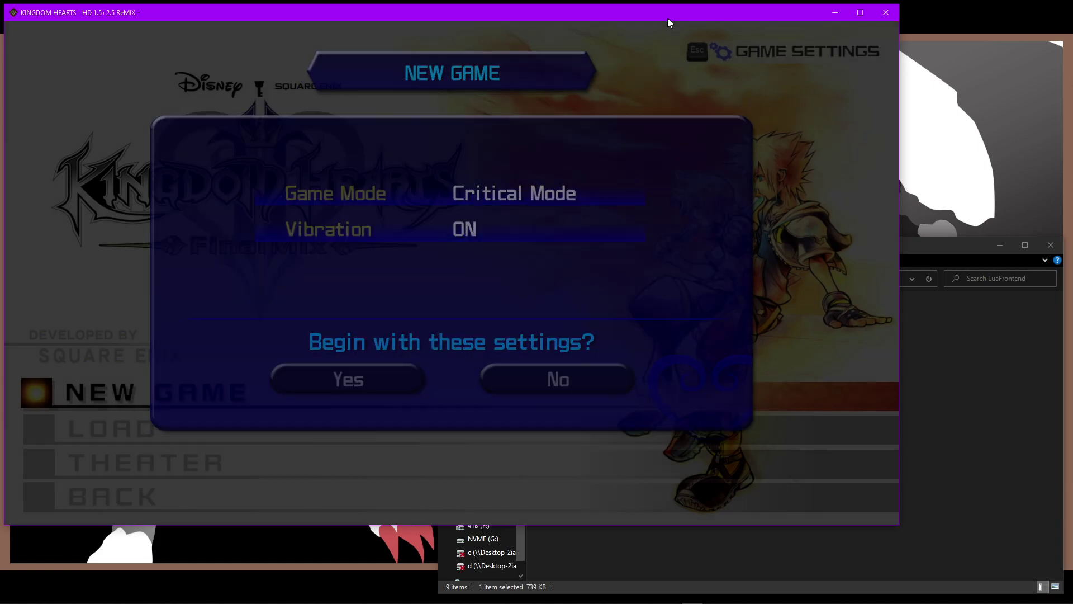
pyautogui.press('Return')
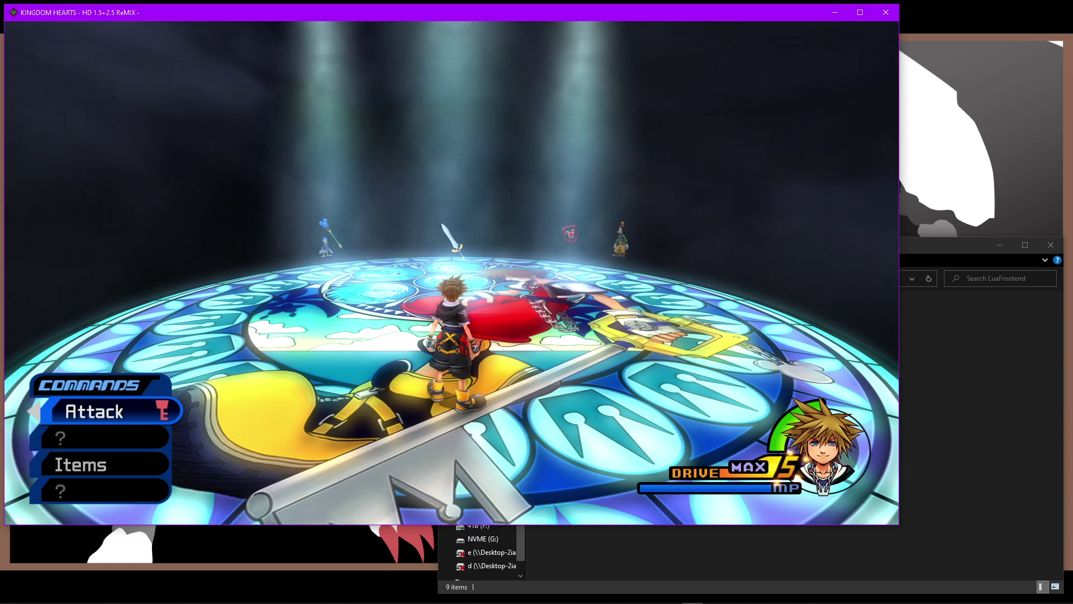
# Step: Run to the sword on the stained-glass platform and take it
pyautogui.press('w')
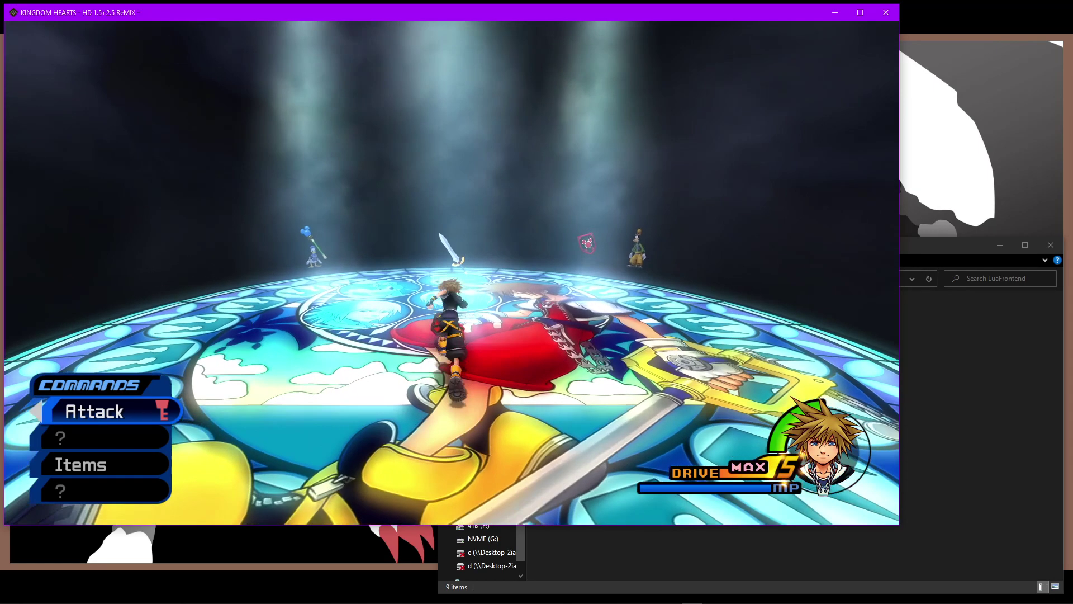
pyautogui.press('e')
pyautogui.press('e')
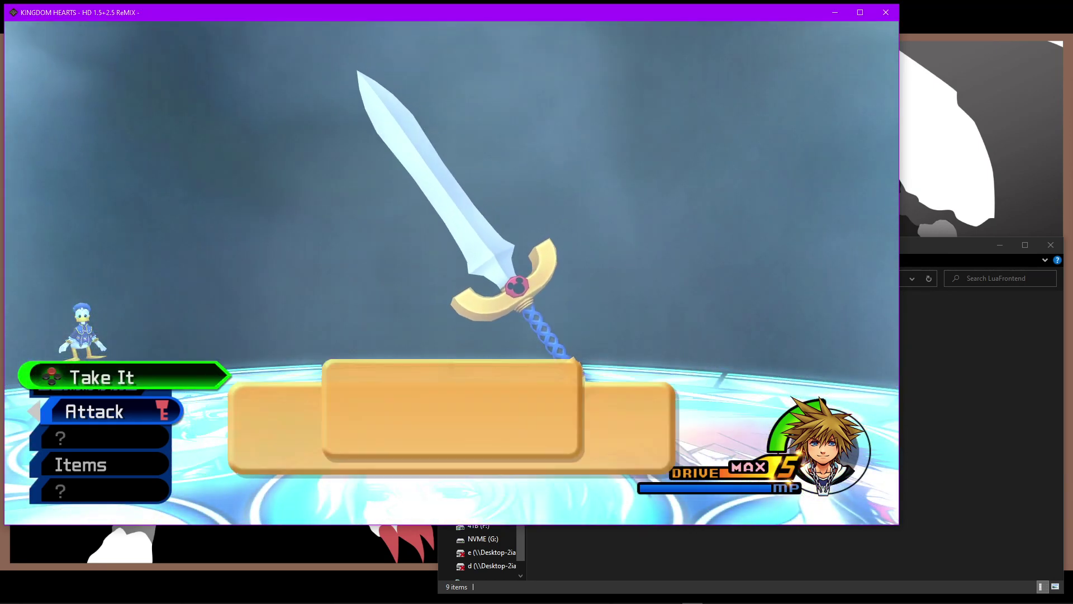
pyautogui.press('e')
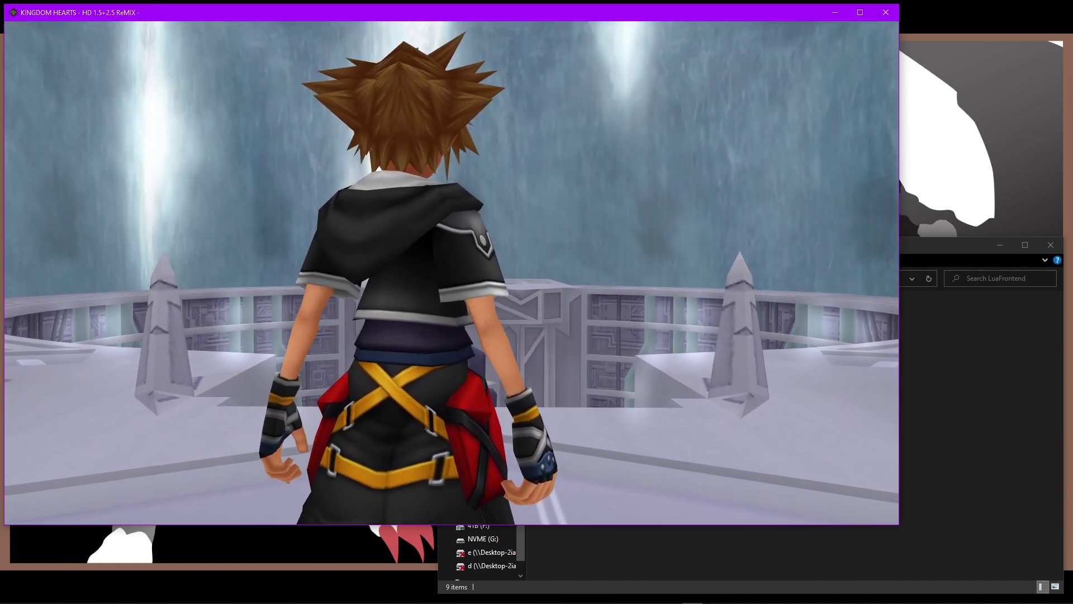
# Step: Skip the cutscene and walk forward toward the circular structure ahead
pyautogui.press('Escape')
pyautogui.press('Return')
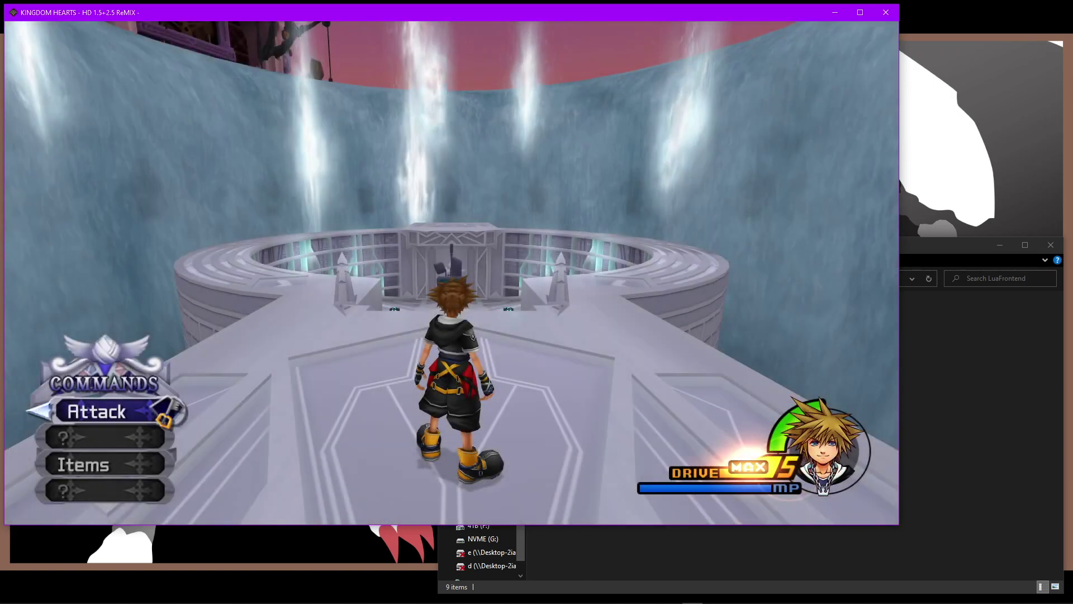
pyautogui.press('w')
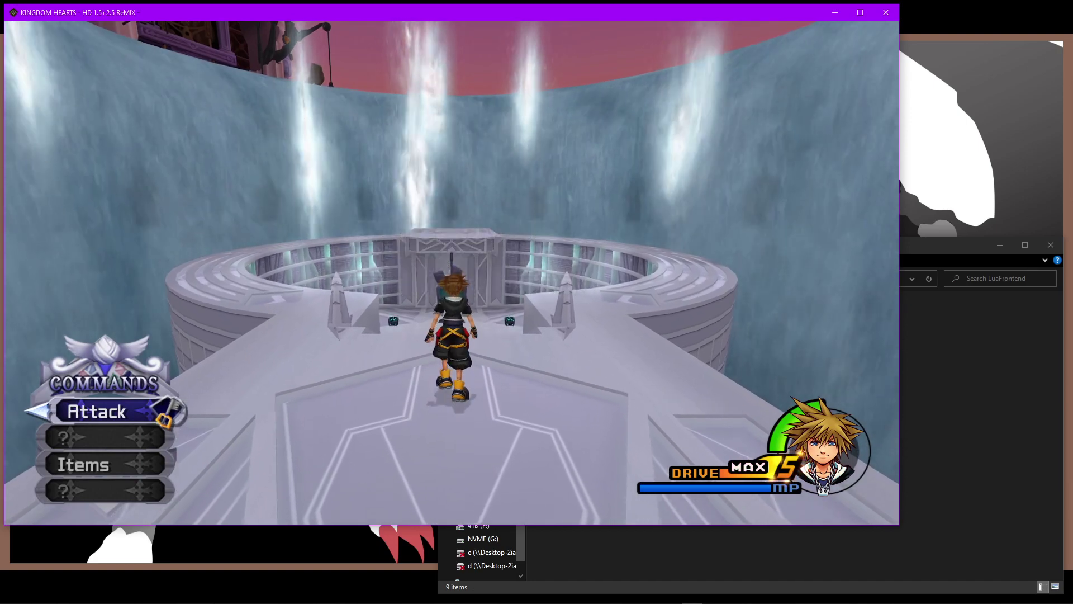
pyautogui.press('w')
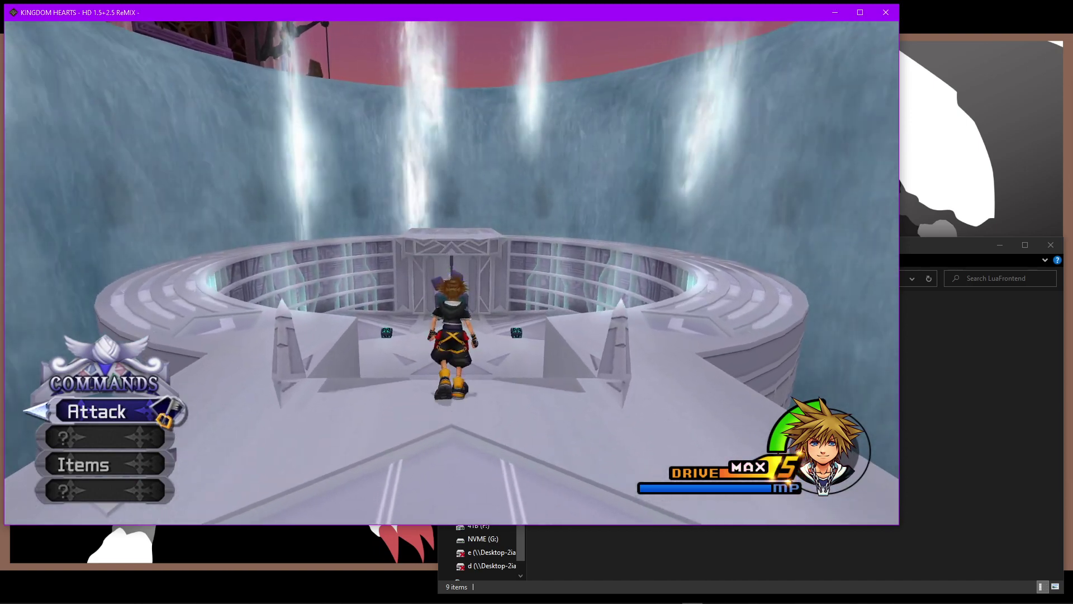
# Step: Walk down into the circular structure to the computer at its far end and turn it on
pyautogui.press('w')
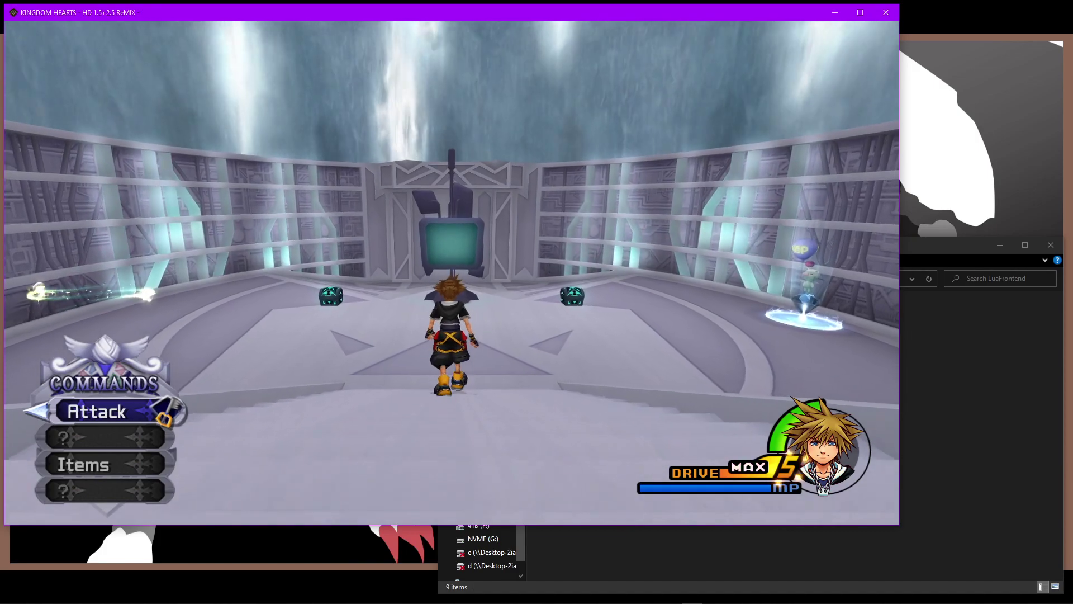
pyautogui.press('w')
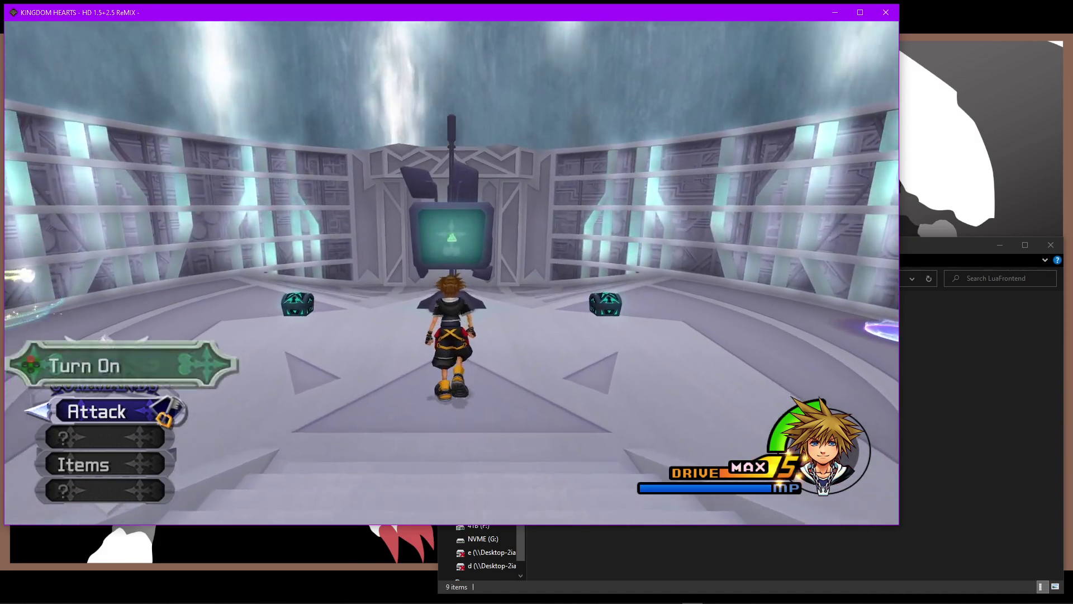
pyautogui.press('e')
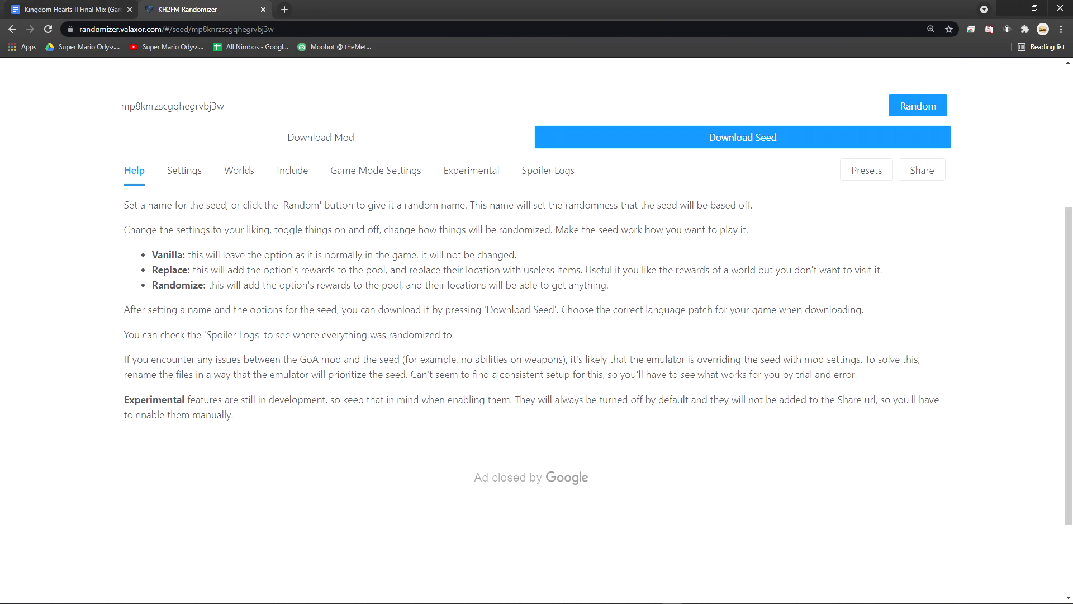
# Step: Review the seed's general settings, world randomization, included rewards and game mode settings in the KH2FM Randomizer
pyautogui.click(185, 171)
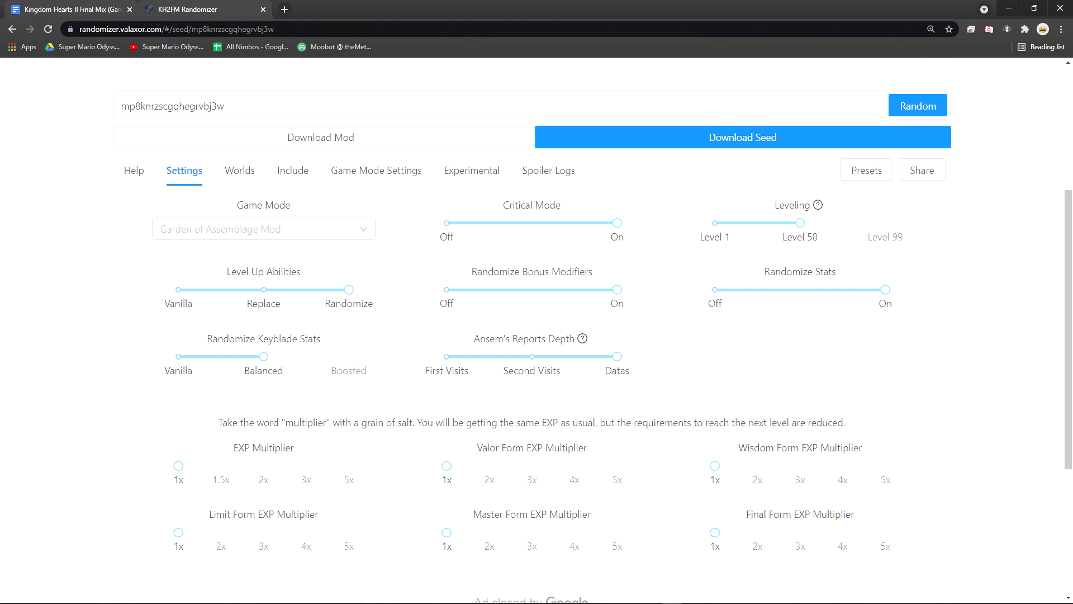
pyautogui.click(239, 169)
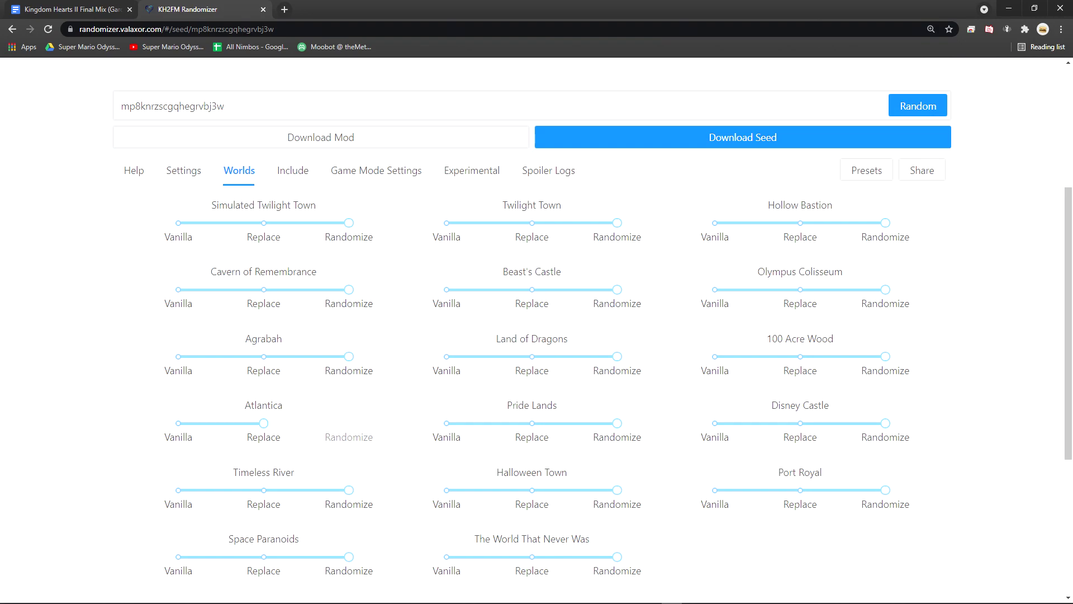
pyautogui.click(292, 170)
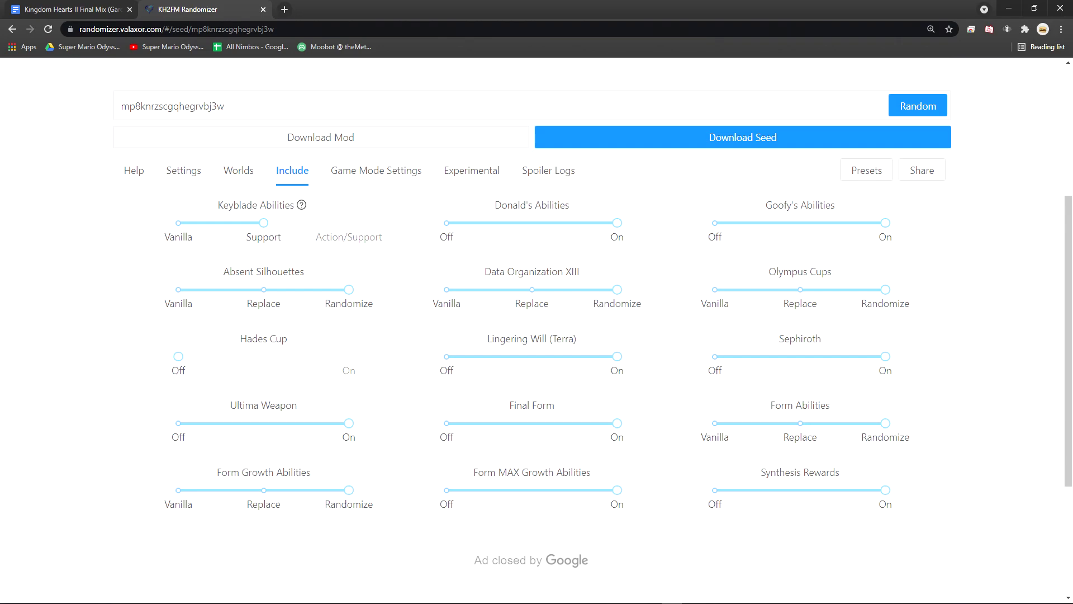
pyautogui.click(376, 170)
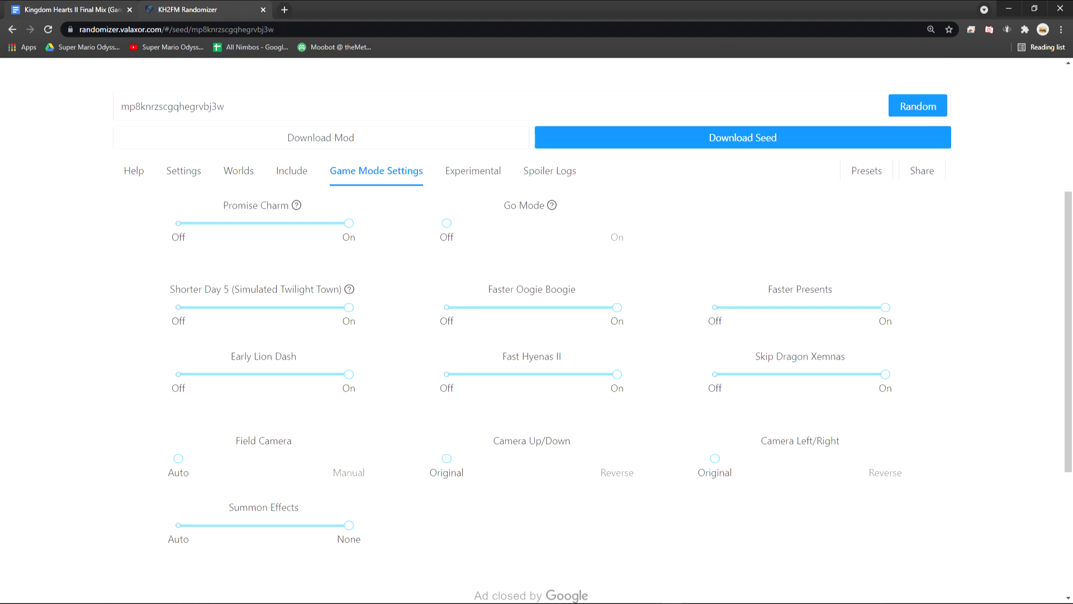
# Step: Search the rewards in the seed's spoiler logs for "form" and for "Proof"
pyautogui.click(550, 171)
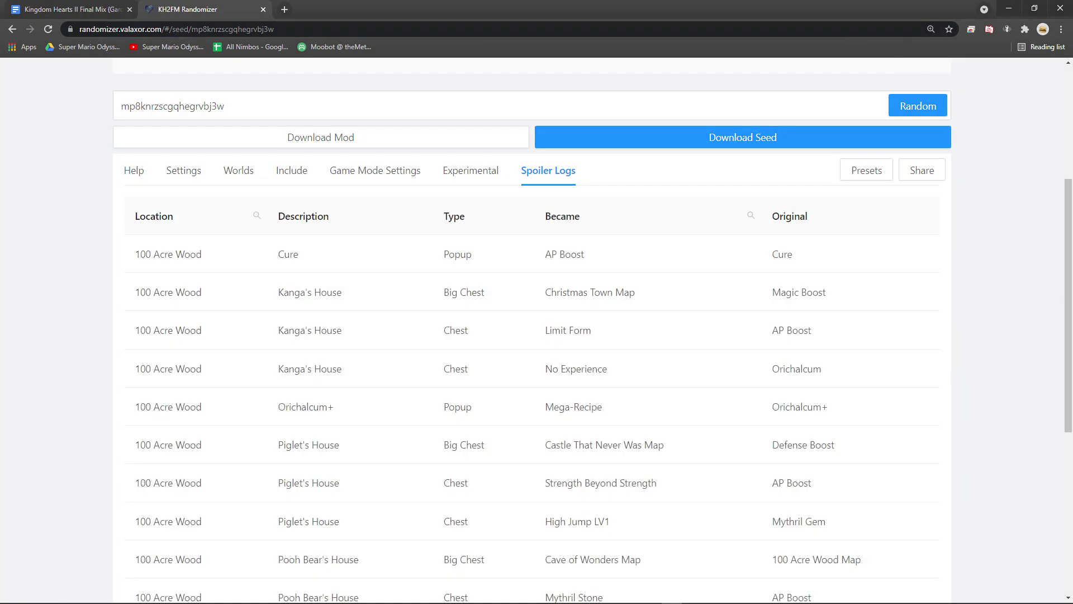
pyautogui.click(751, 215)
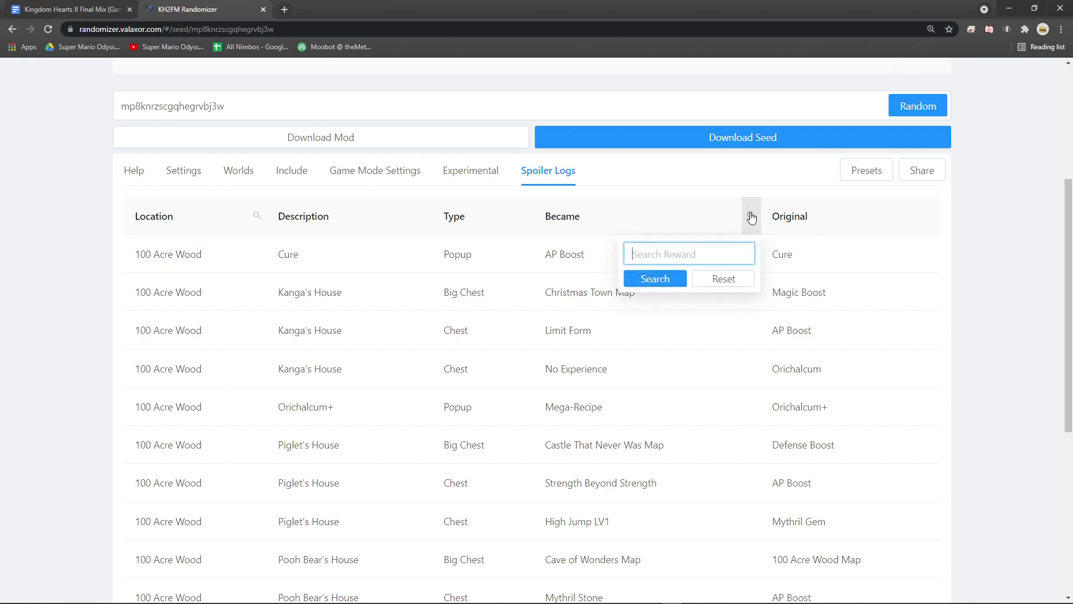
pyautogui.write('form')
pyautogui.press('Return')
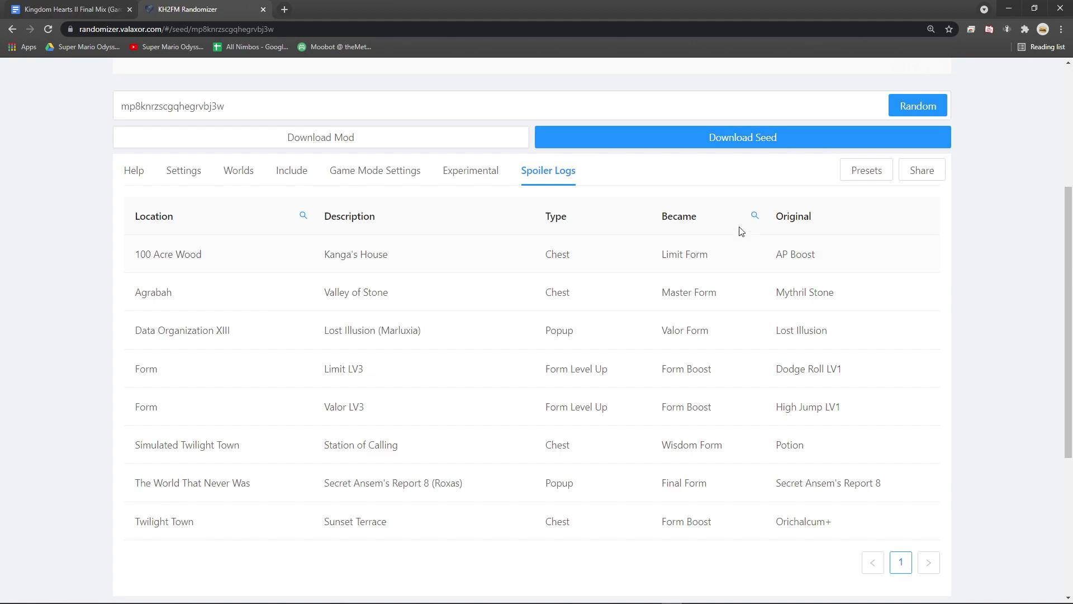
pyautogui.click(755, 217)
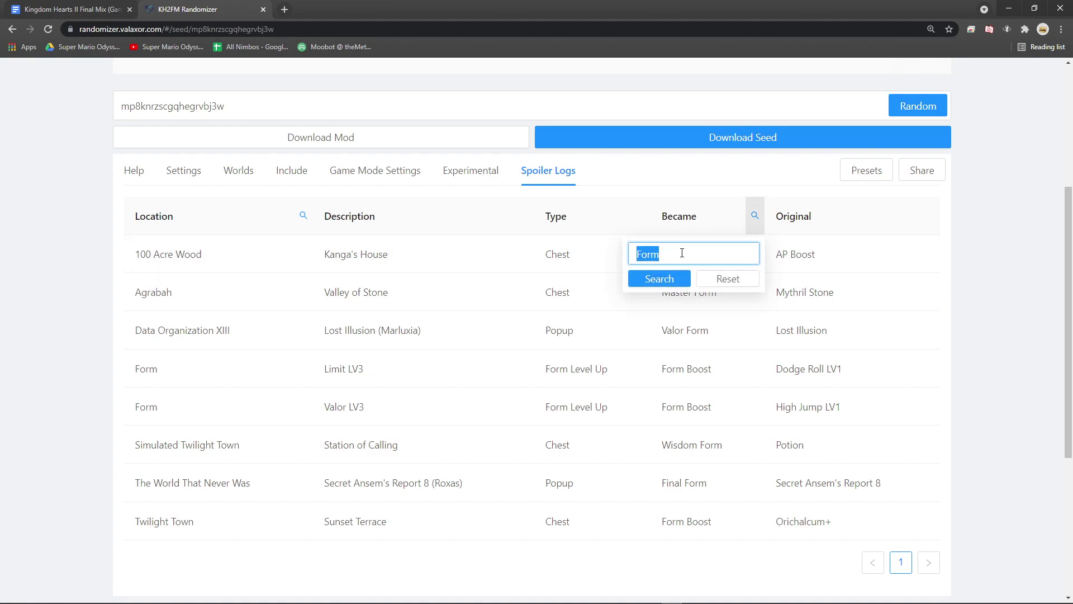
pyautogui.write('Proof')
pyautogui.press('Return')
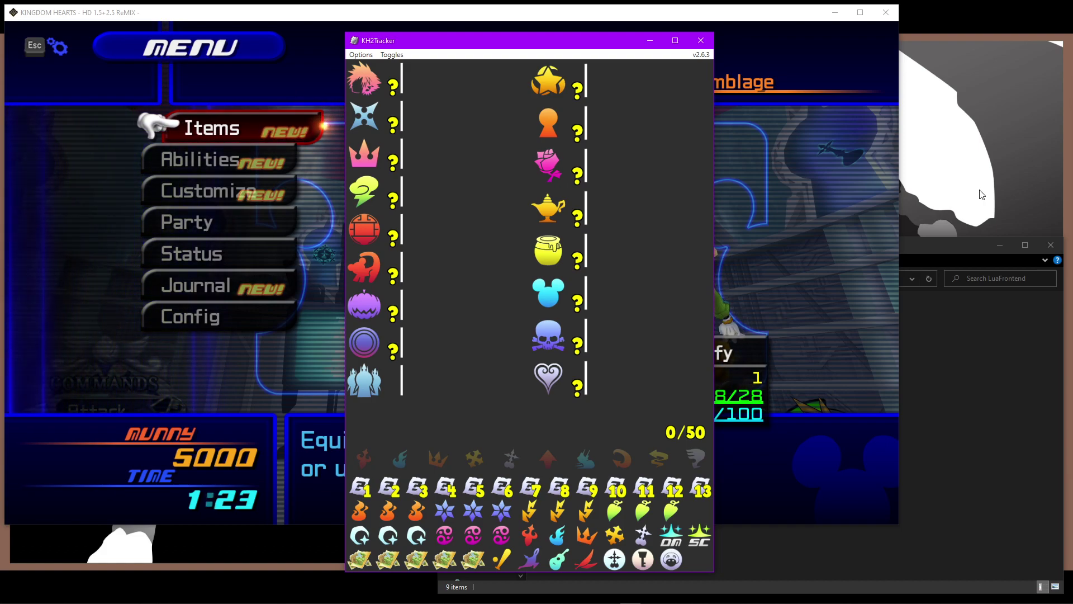
# Step: Switch to the KH2FM Randomizer Hints Demo page and generate hints from the seed file F266B00B.pnach
pyautogui.hotkey('alt', 'Tab')
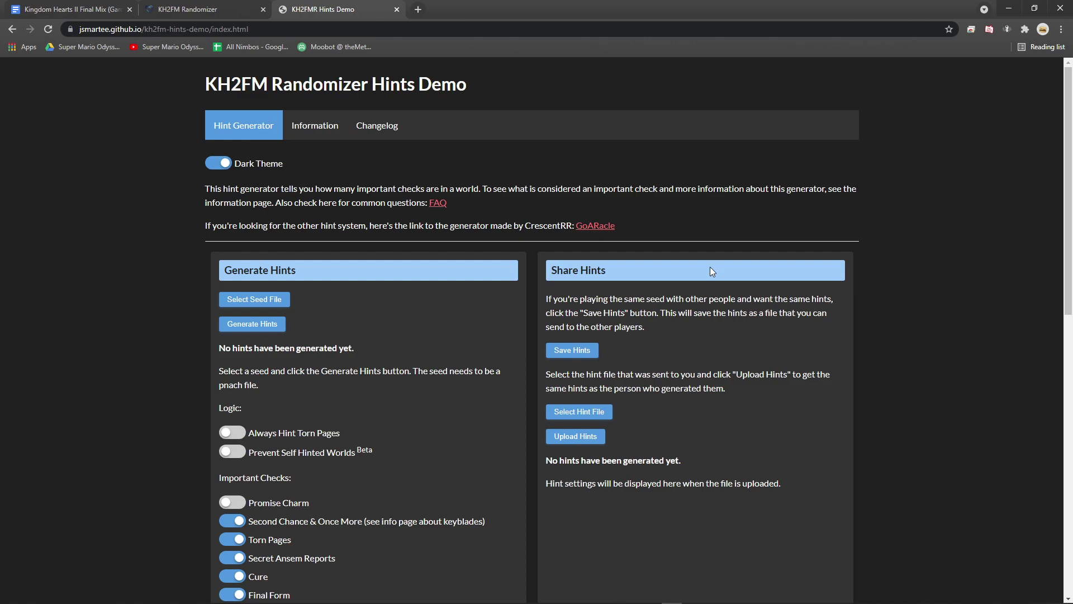
pyautogui.scroll(-3, 710, 268)
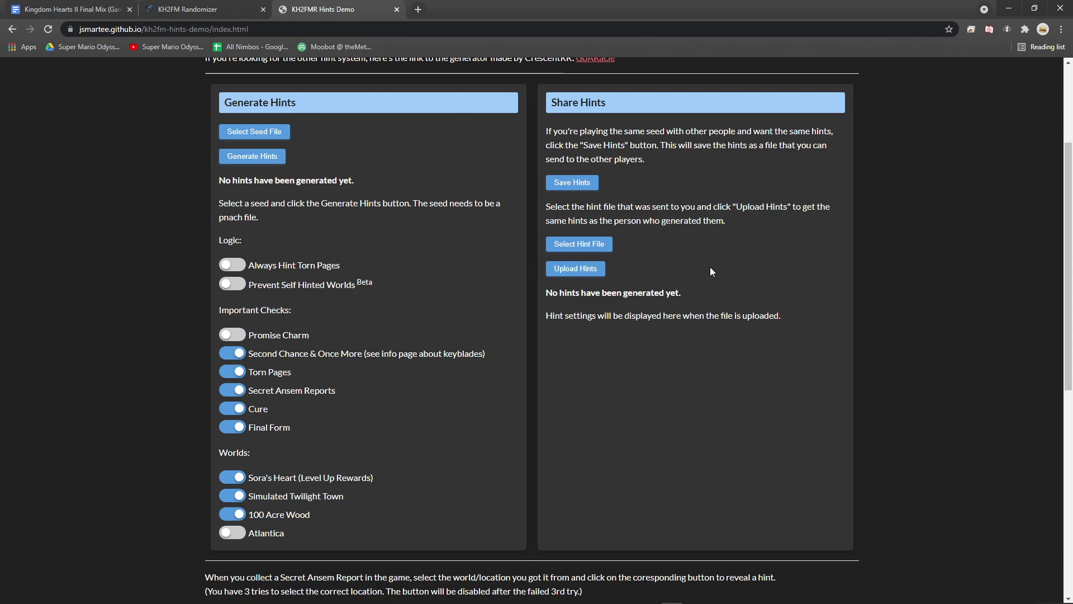
pyautogui.click(261, 138)
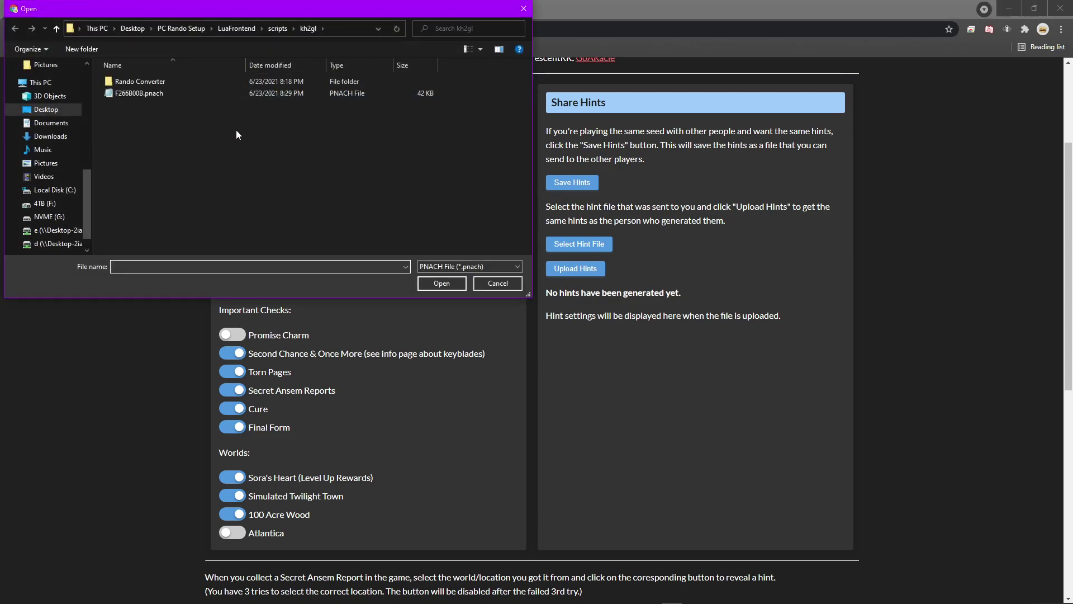
pyautogui.click(156, 97)
pyautogui.click(440, 287)
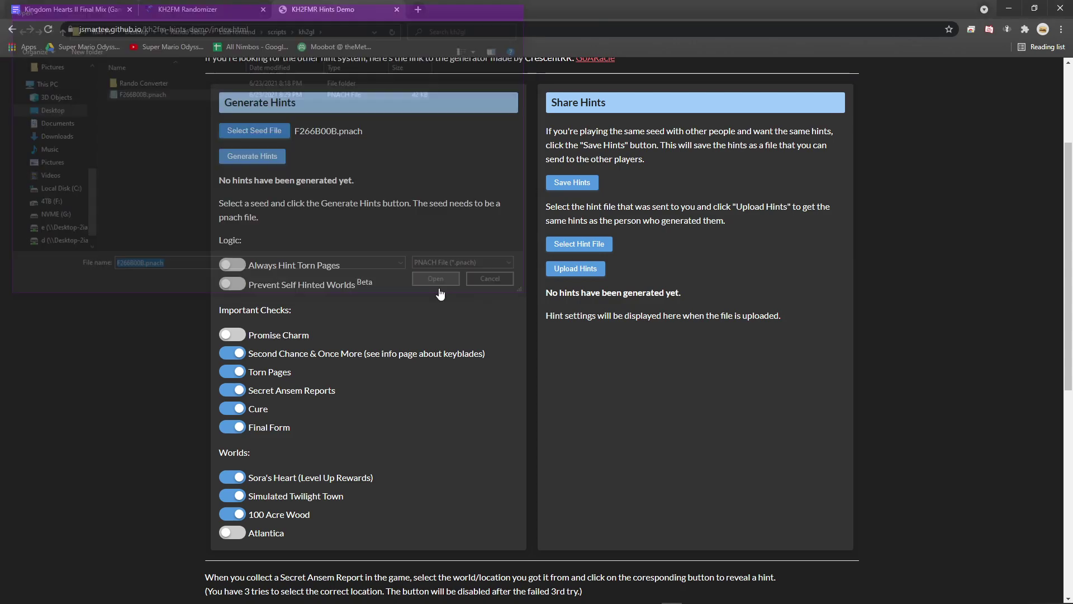
pyautogui.click(265, 162)
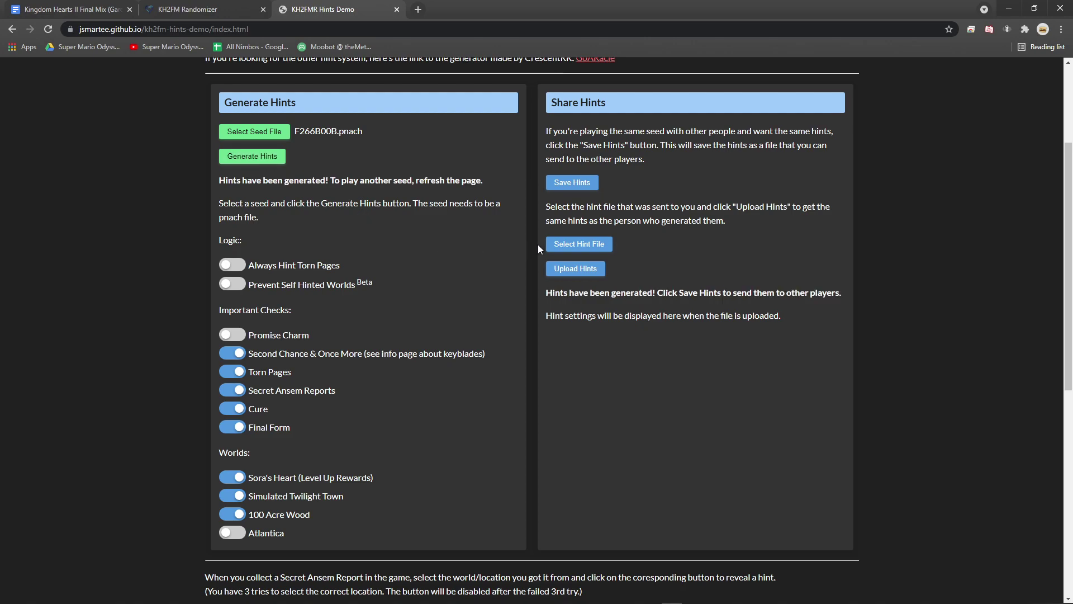
# Step: Save the generated hints as kh2fm-hints-mp8k.hint in the kh2gl folder and minimize the browser
pyautogui.click(581, 180)
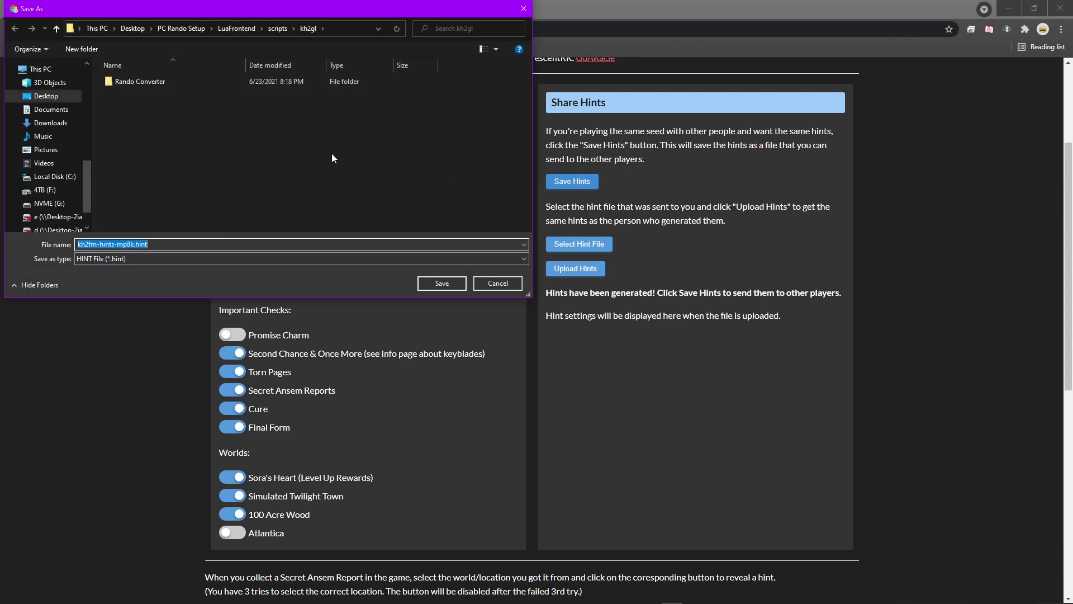
pyautogui.click(438, 283)
pyautogui.click(1001, 11)
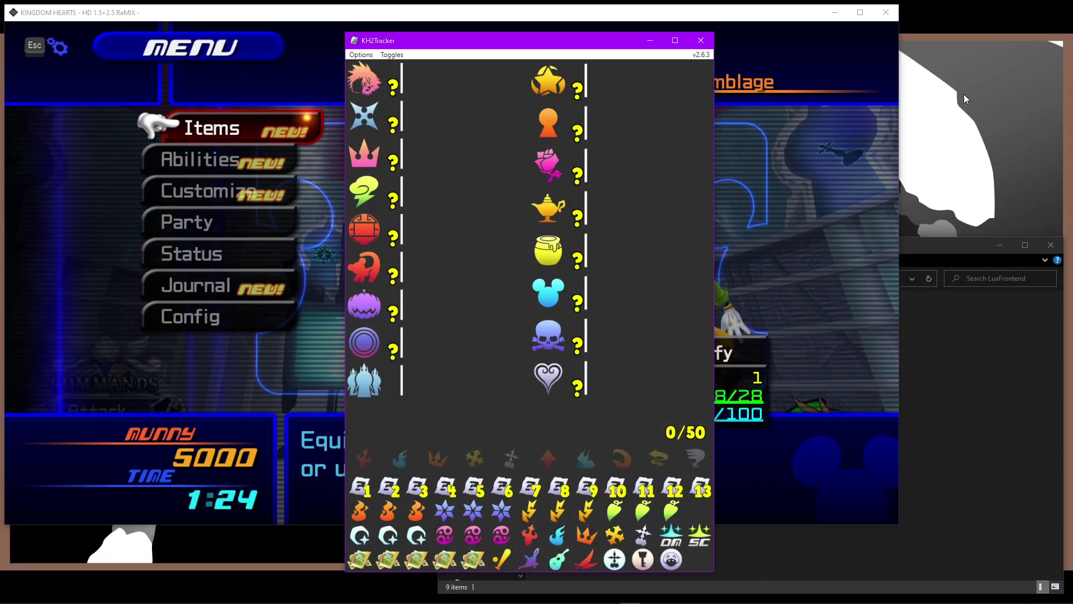
# Step: Open the scripts\kh2gl folder in the LuaFrontend directory and load kh2fm-hints-mp8k.hint from it into KH2Tracker
pyautogui.click(934, 388)
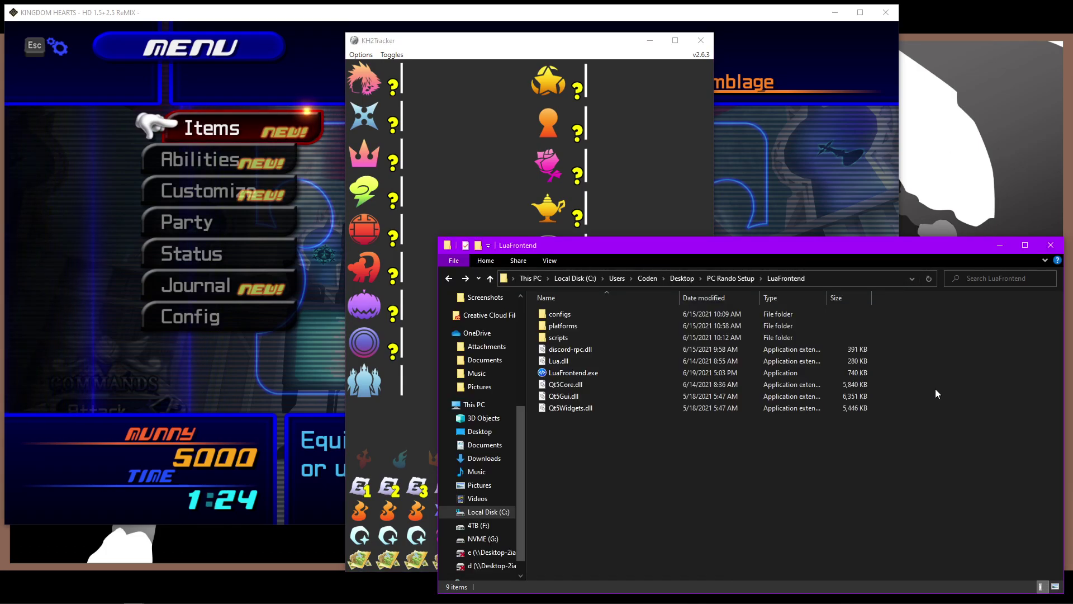
pyautogui.doubleClick(623, 337)
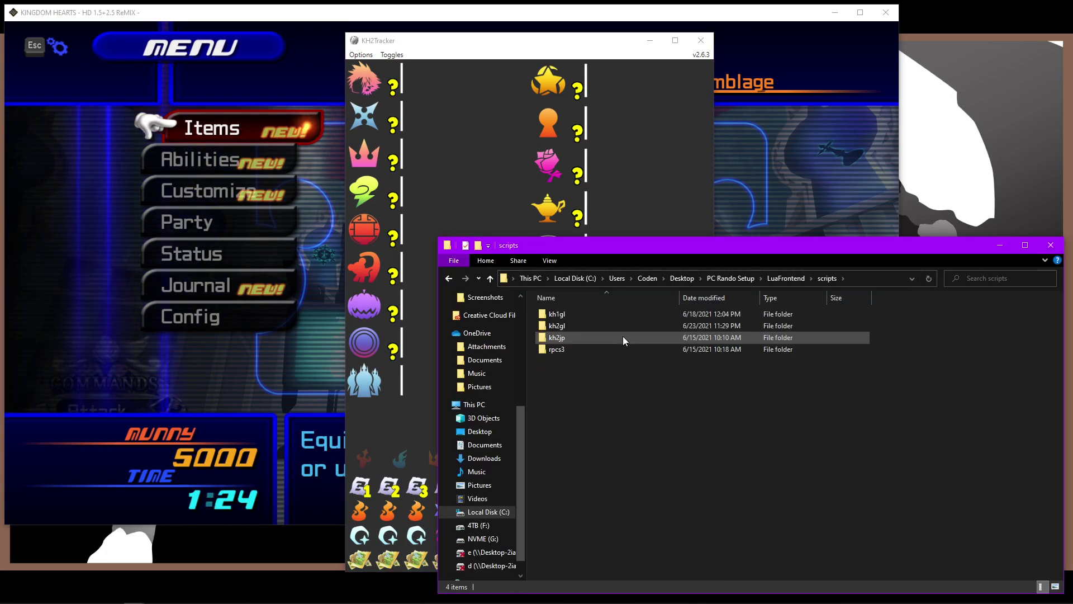
pyautogui.click(599, 327)
pyautogui.doubleClick(599, 328)
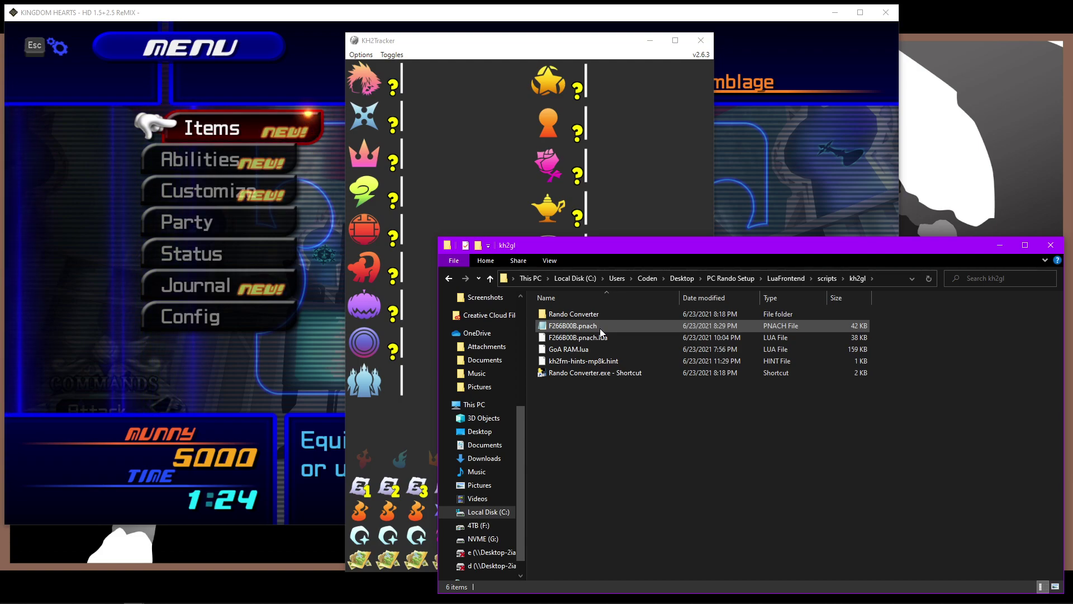
pyautogui.click(636, 362)
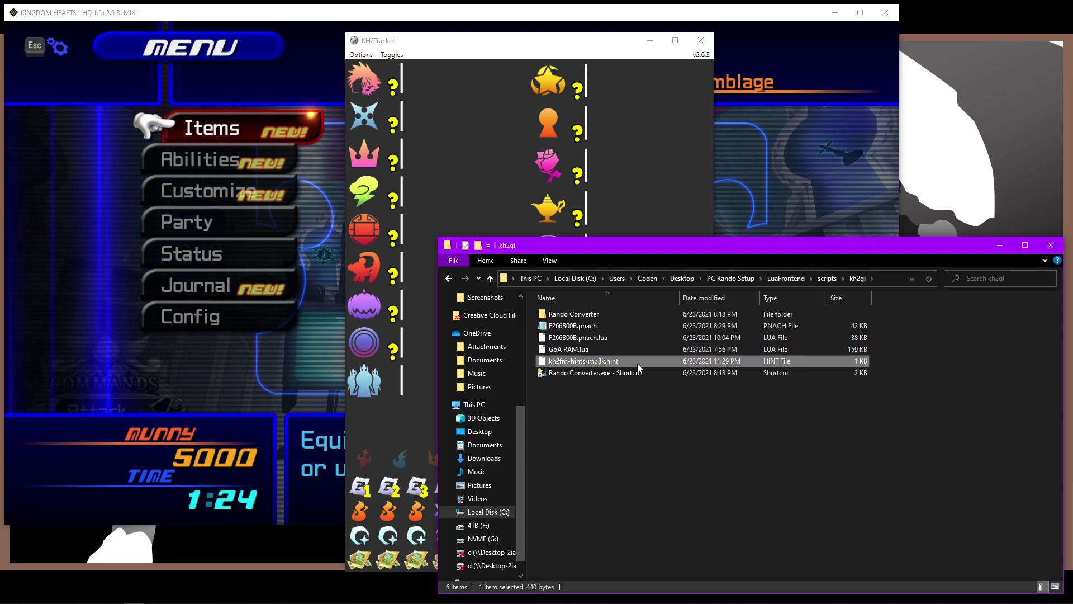
pyautogui.moveTo(636, 361); pyautogui.dragTo(626, 130)
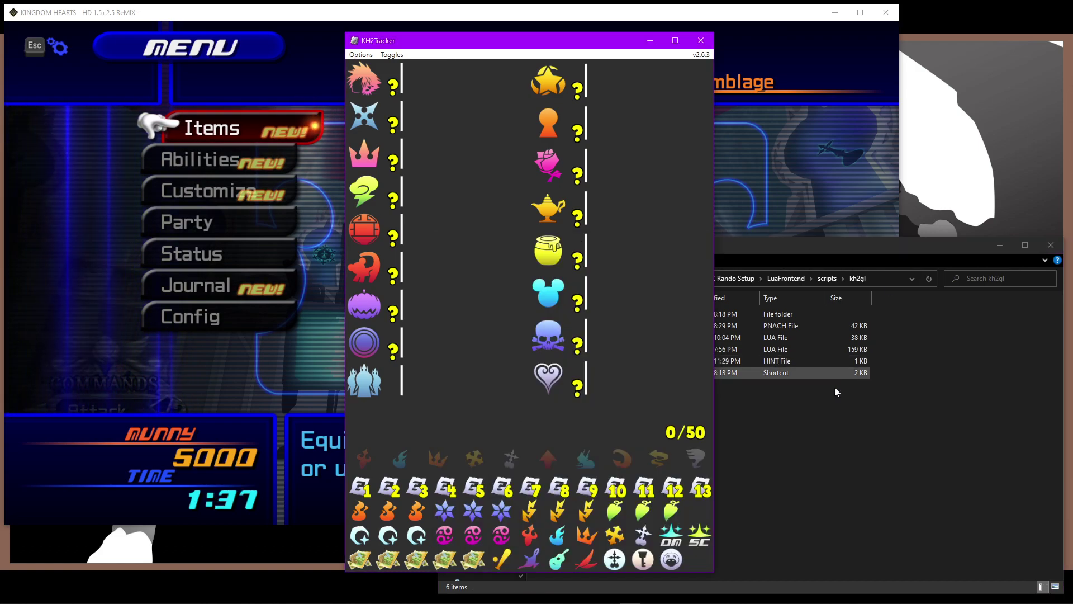
# Step: Load the seed file F266B00B.pnach from the kh2gl folder into KH2Tracker
pyautogui.click(816, 440)
pyautogui.moveTo(578, 326); pyautogui.dragTo(613, 134)
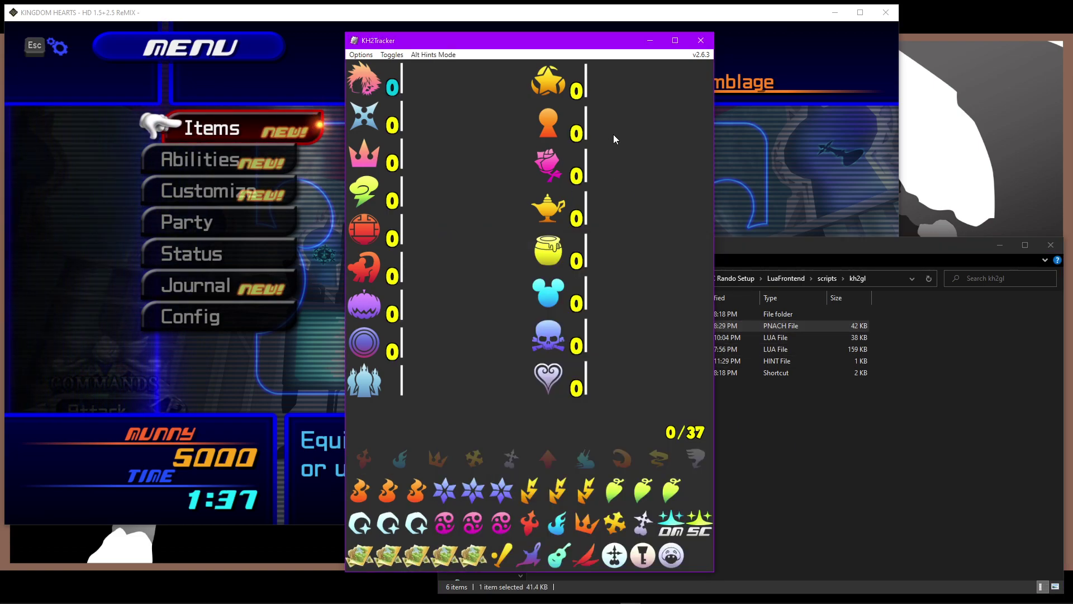